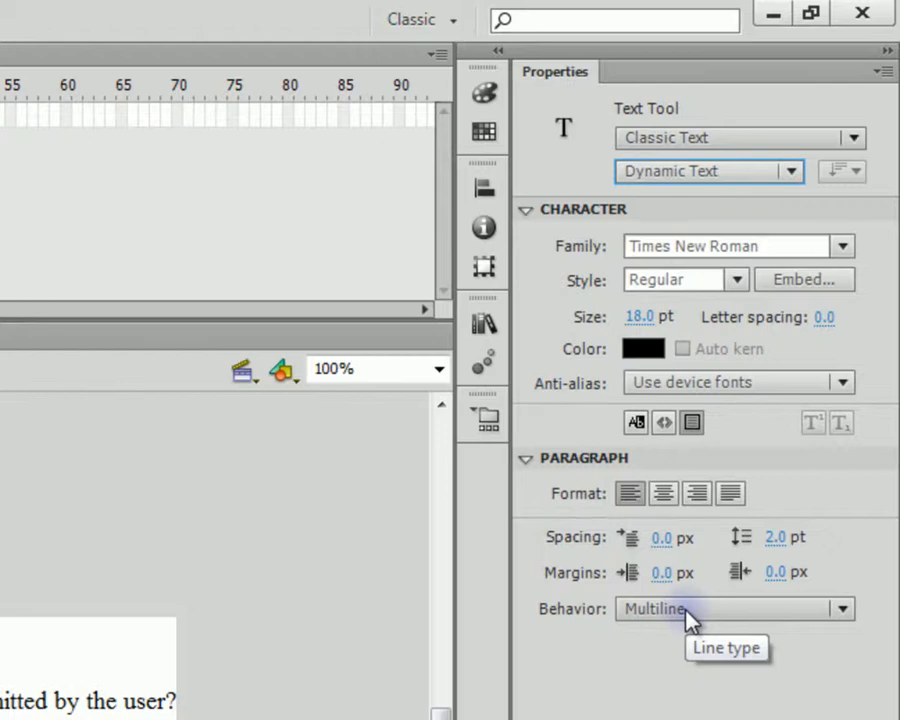
# Draw a bordered dynamic text field, about 104 by 24 px, beneath the "What was submitted by the user?" label
pyautogui.click(688, 620)
pyautogui.click(690, 642)
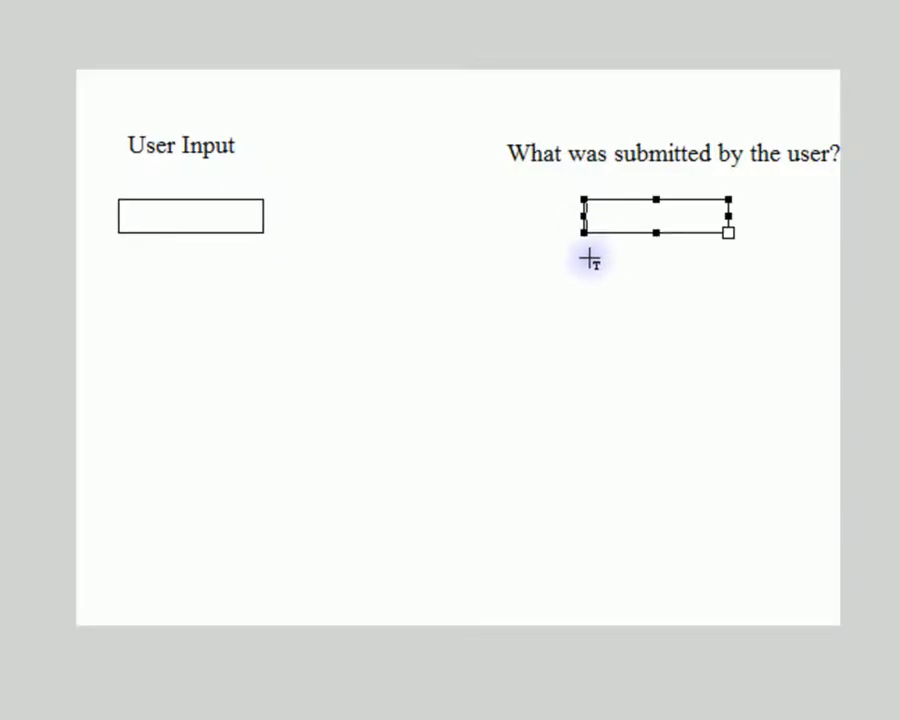
pyautogui.press('Escape')
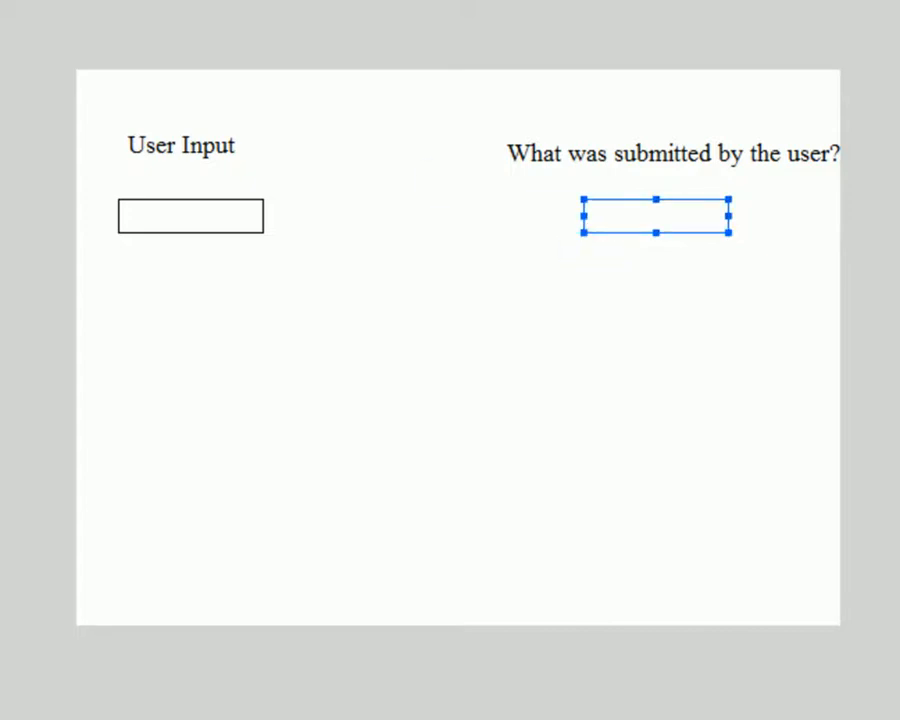
pyautogui.click(628, 275)
pyautogui.click(668, 224)
pyautogui.click(204, 150)
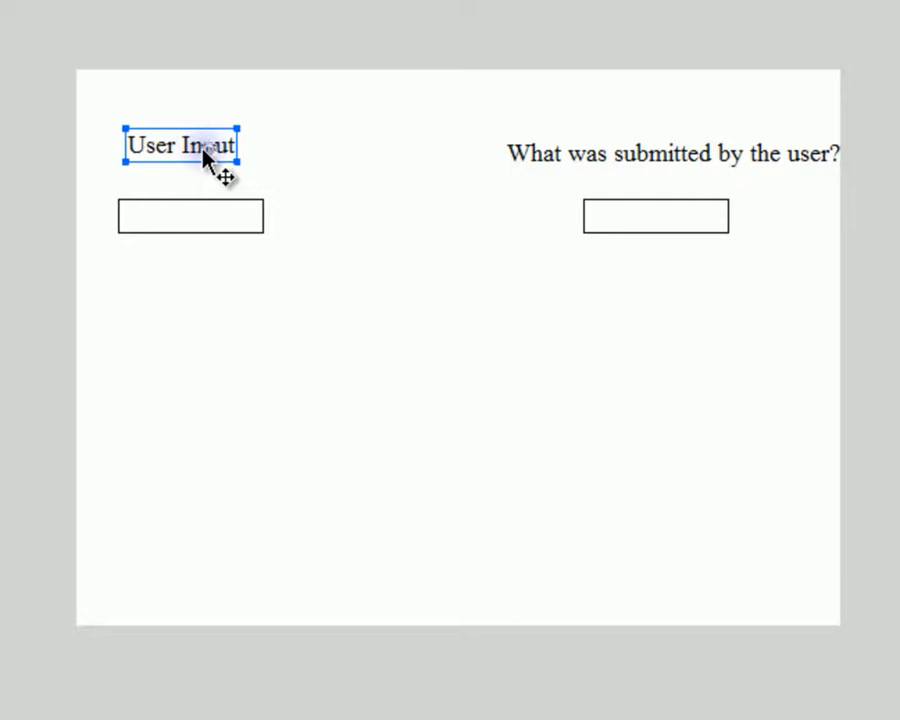
pyautogui.click(691, 161)
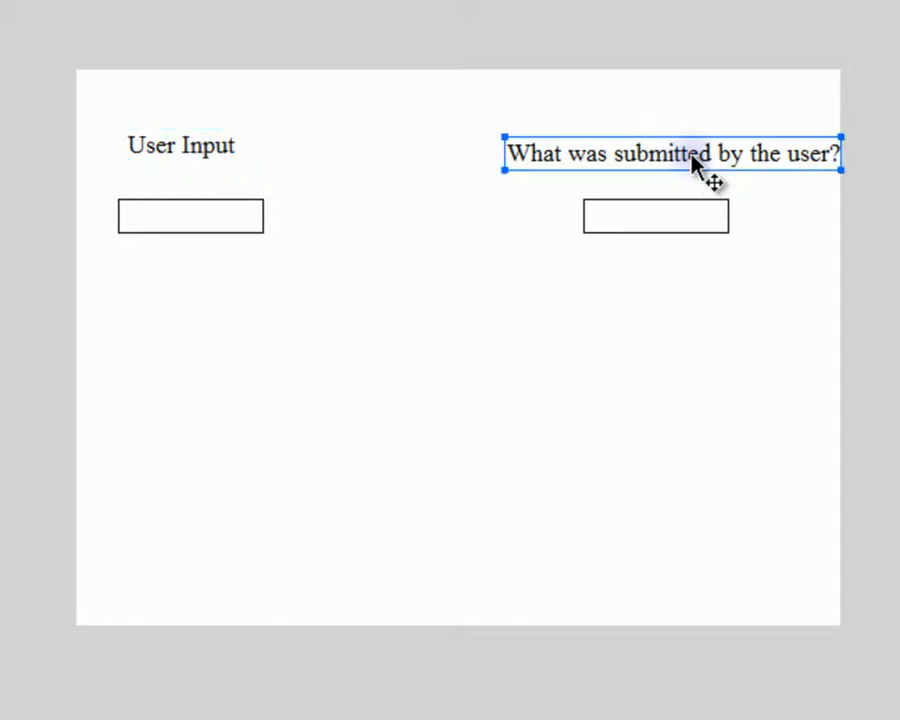
# Set the line behavior of both the input text field and the dynamic text field to Single line
pyautogui.click(229, 228)
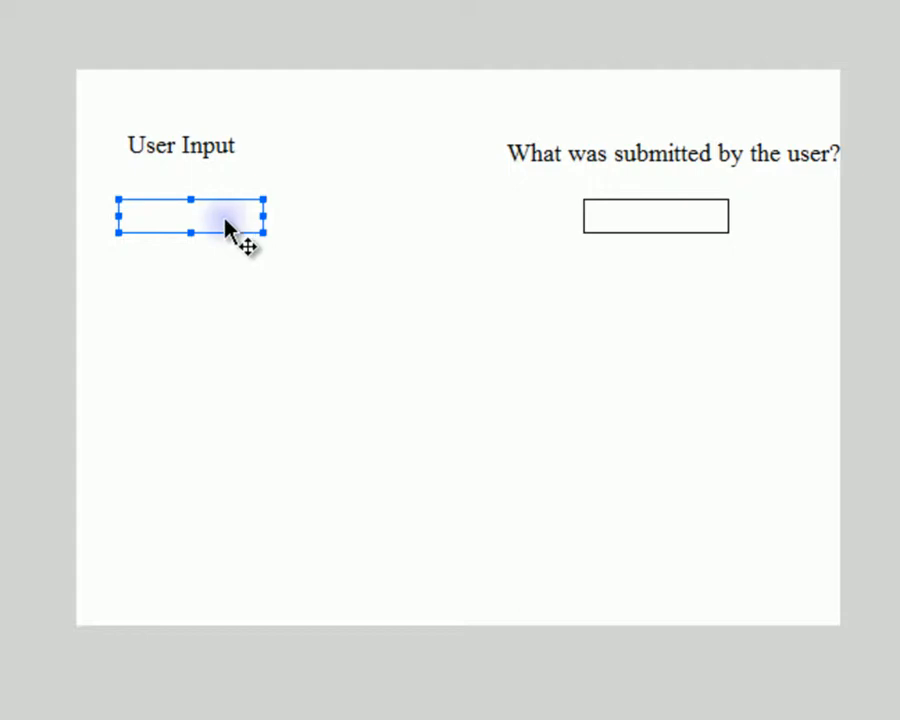
pyautogui.click(682, 662)
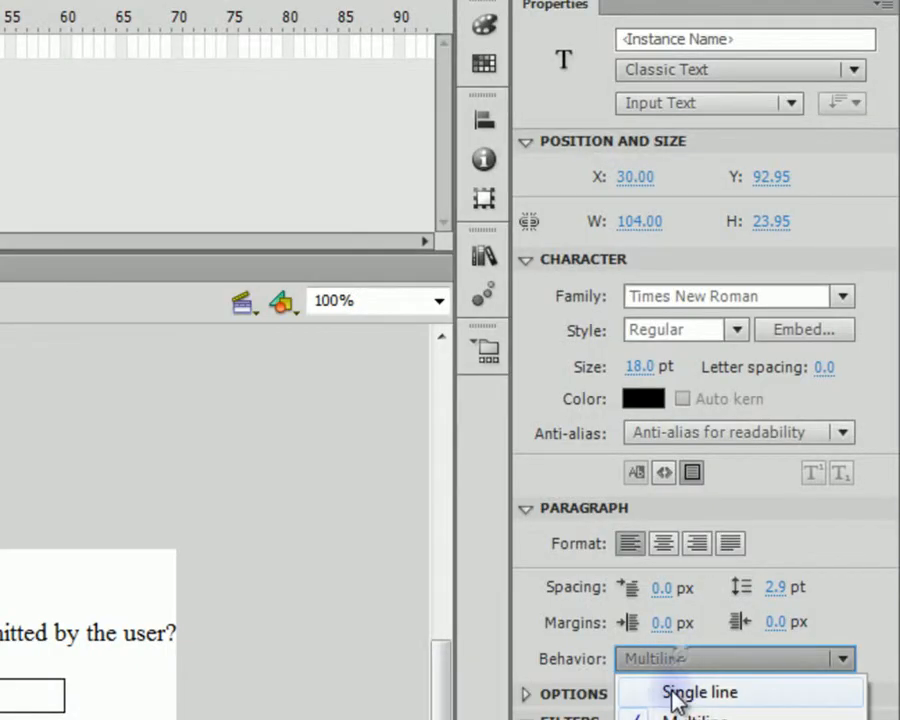
pyautogui.click(675, 694)
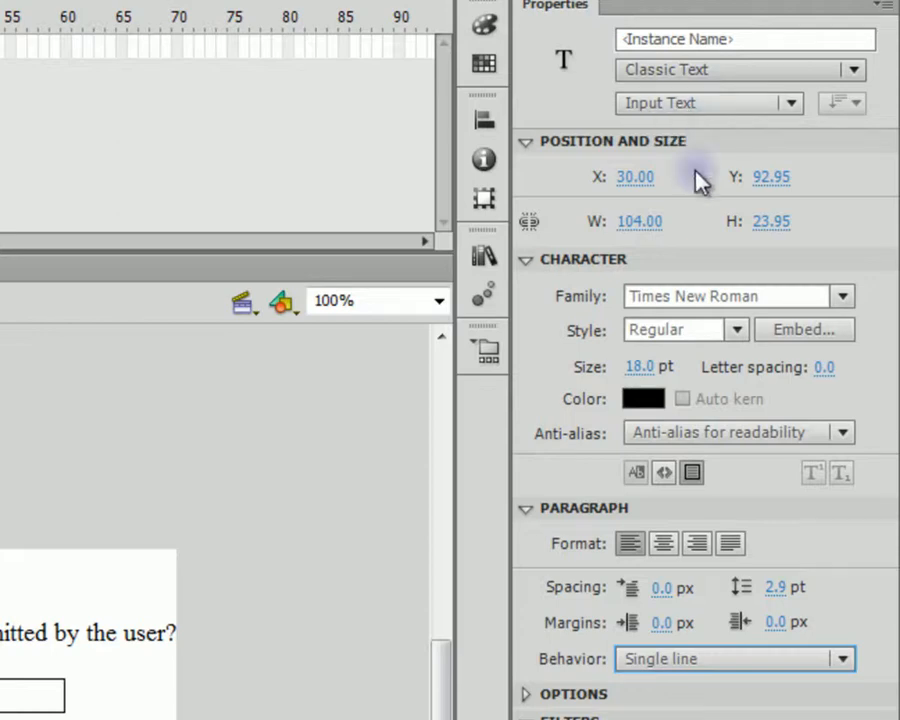
pyautogui.click(5, 704)
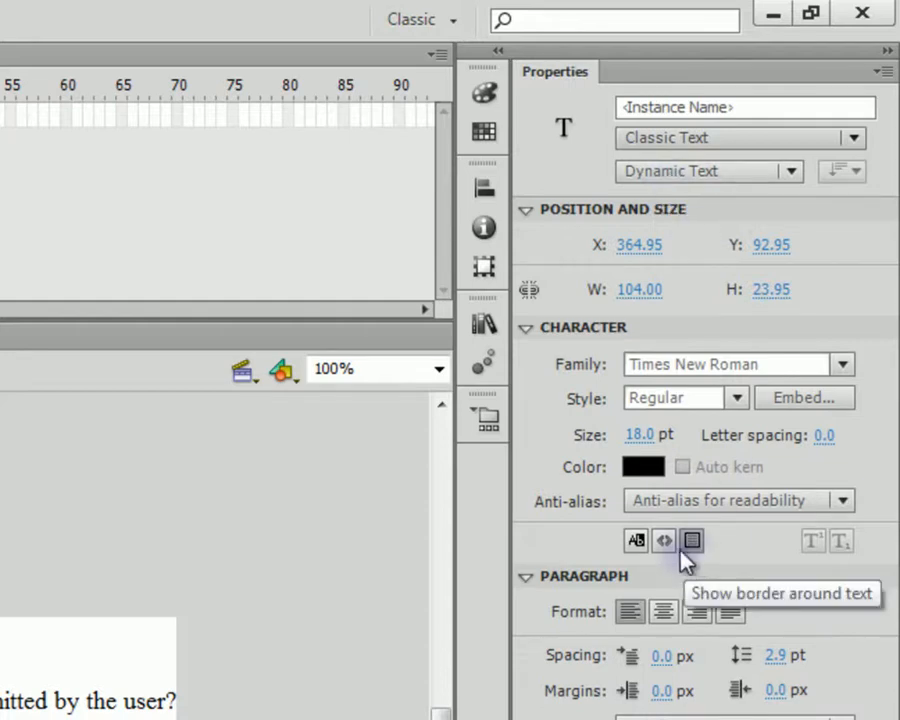
pyautogui.click(648, 719)
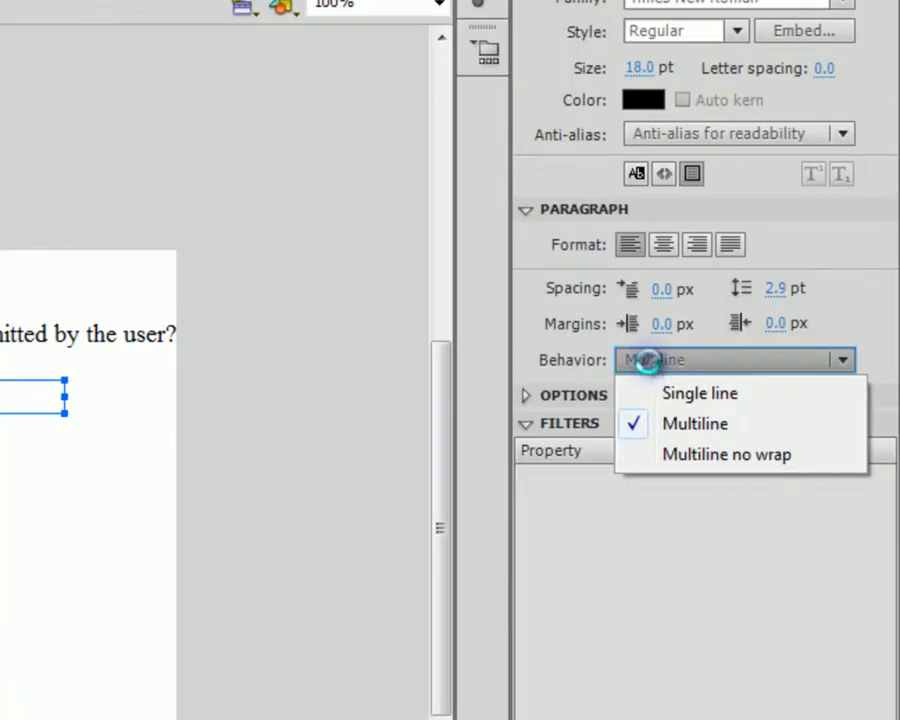
pyautogui.click(680, 393)
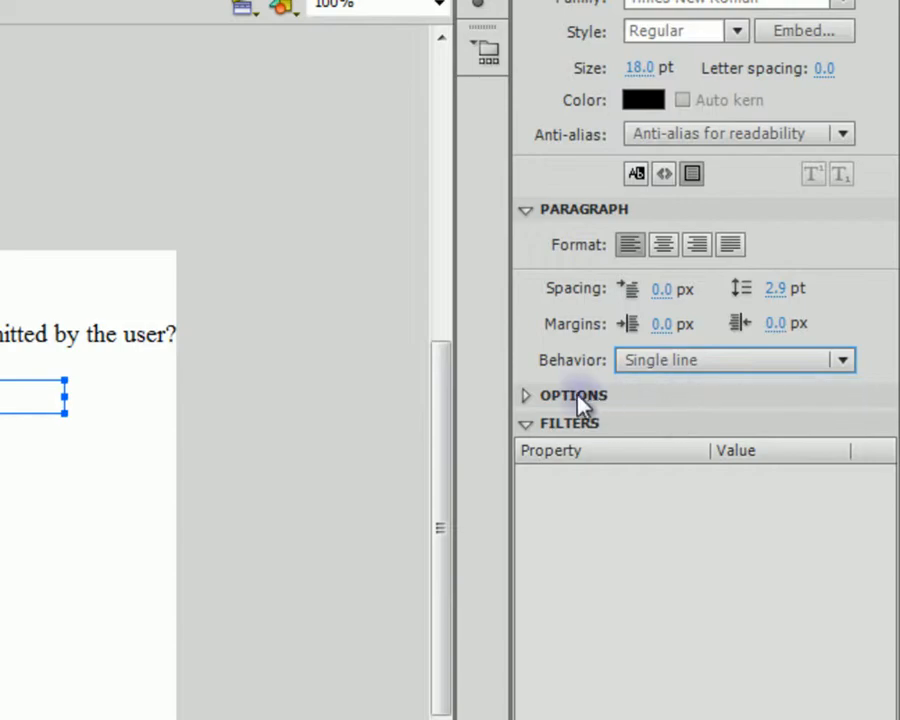
pyautogui.click(490, 290)
pyautogui.click(607, 238)
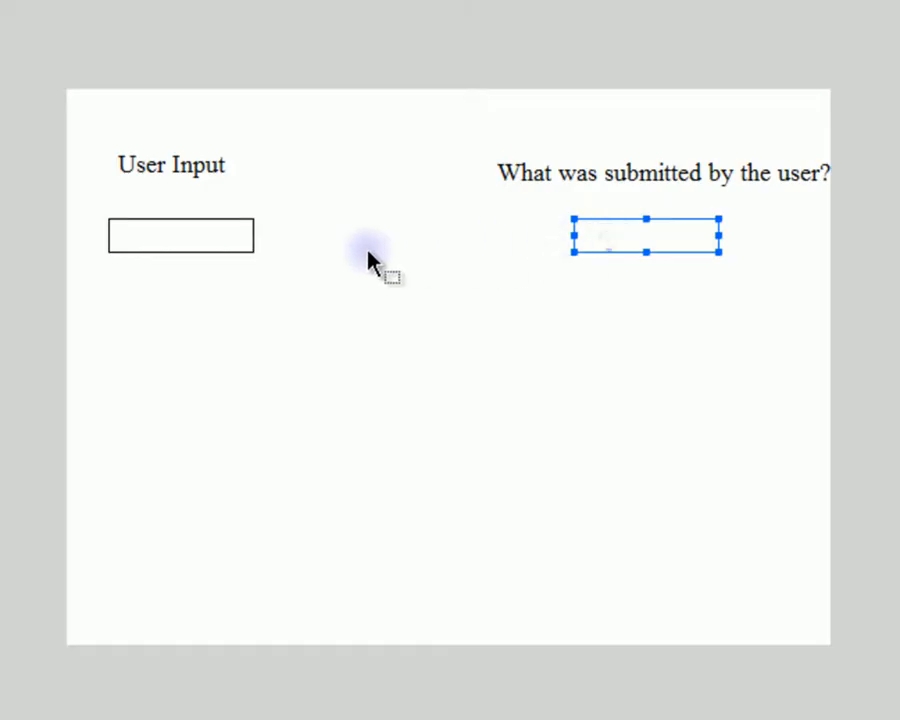
pyautogui.click(237, 245)
pyautogui.click(402, 283)
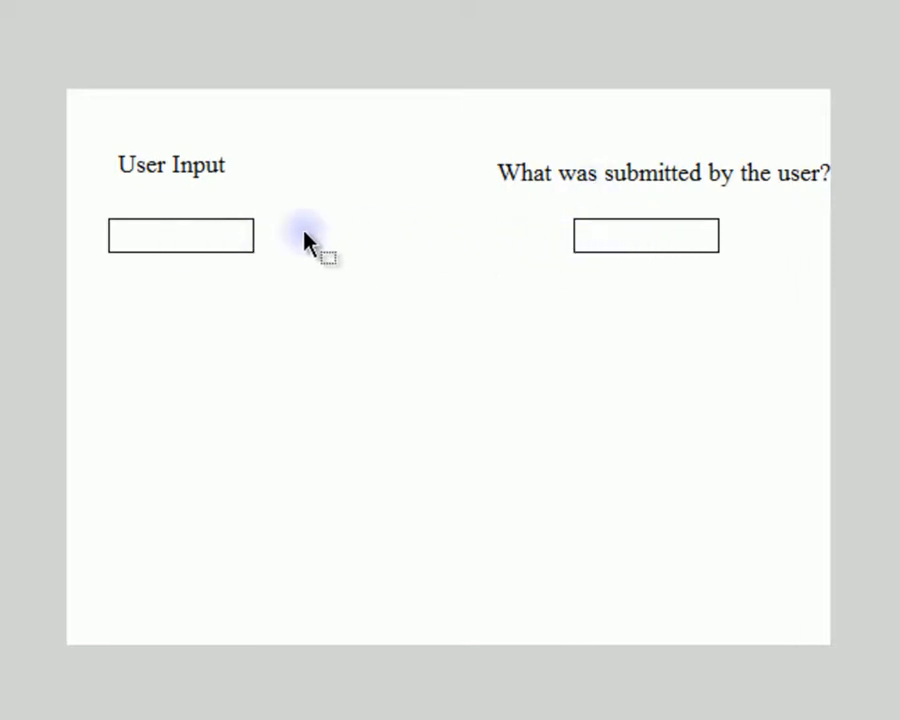
pyautogui.click(202, 176)
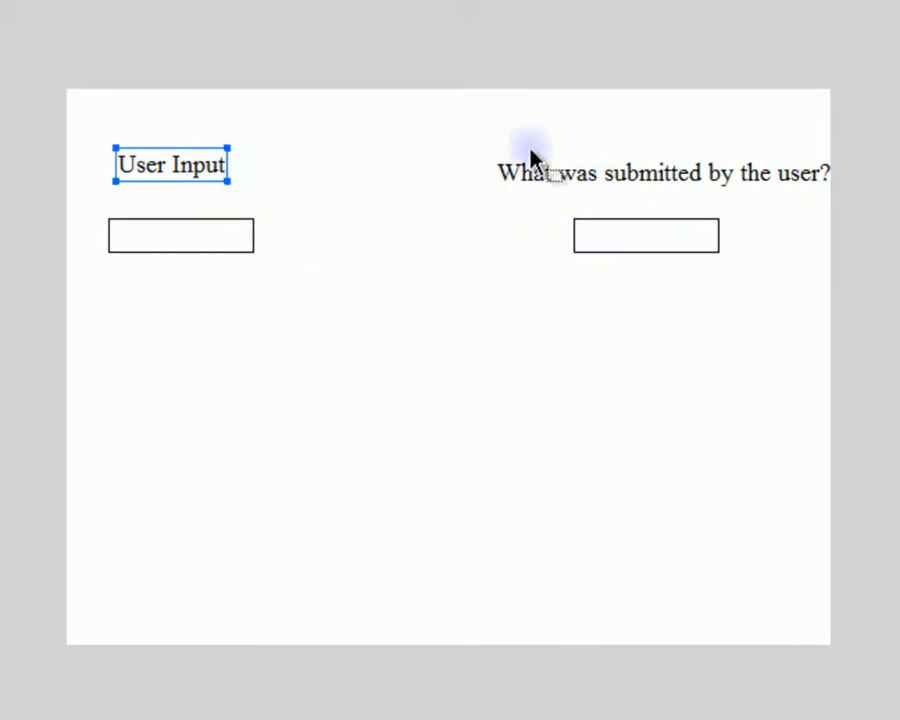
pyautogui.click(560, 178)
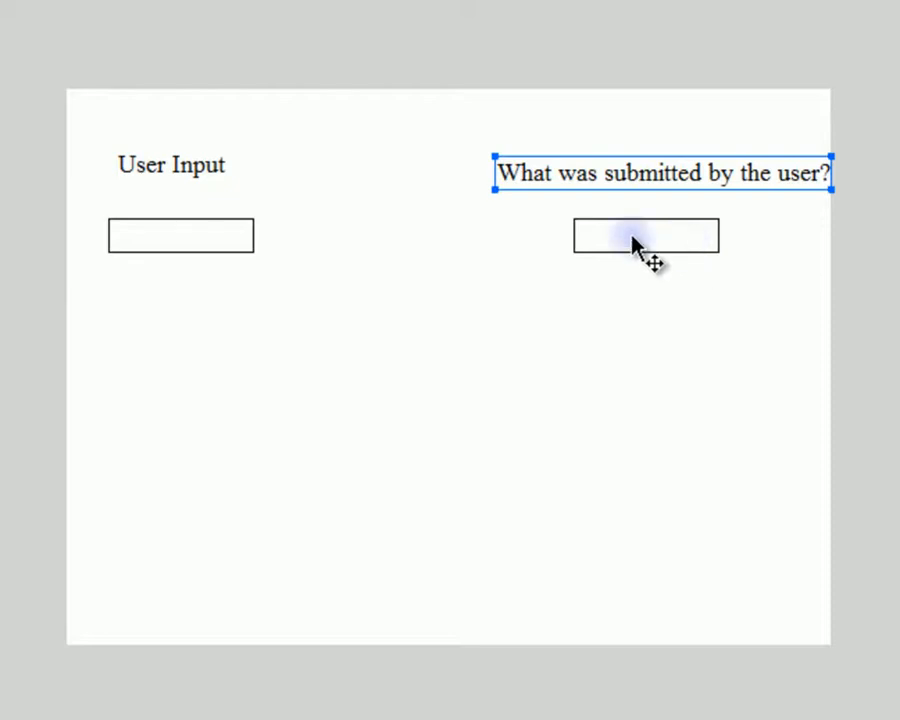
# Give the input text field beneath "User Input" the instance name txtInput
pyautogui.click(222, 249)
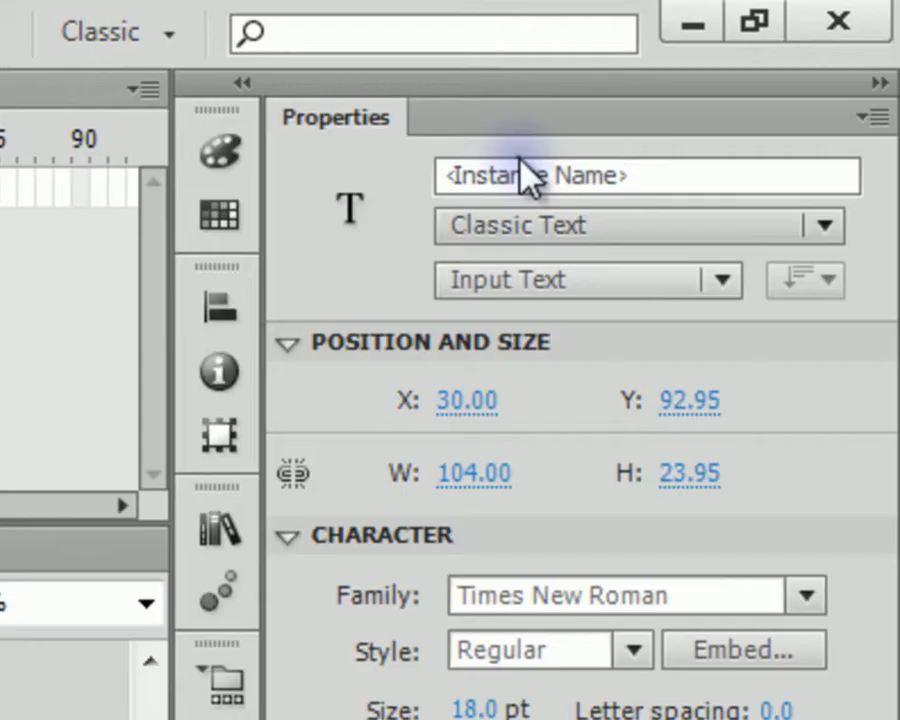
pyautogui.click(524, 178)
pyautogui.write('txt')
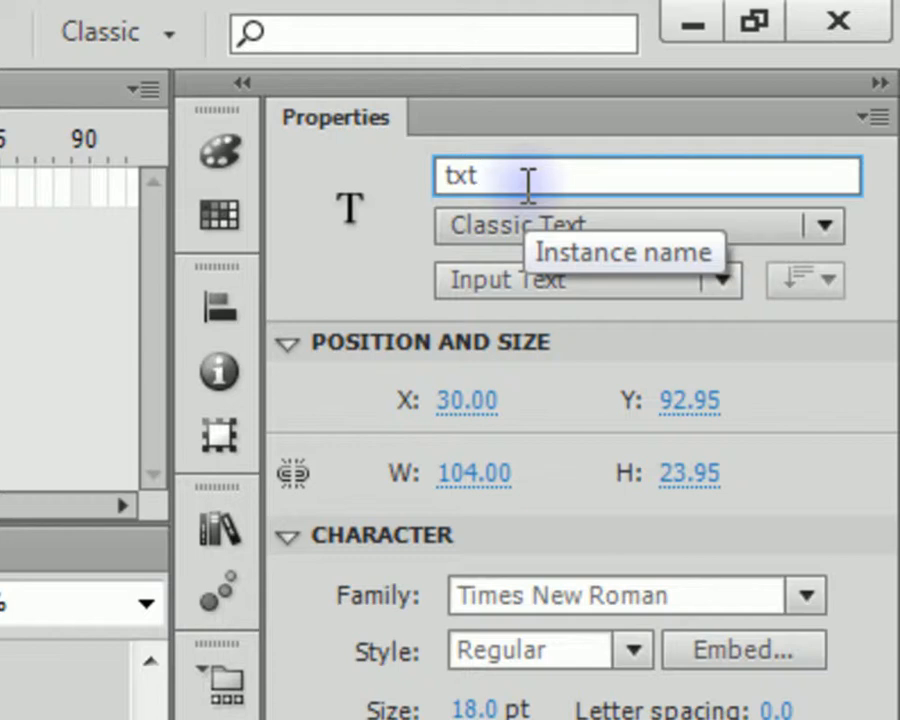
pyautogui.write('Input')
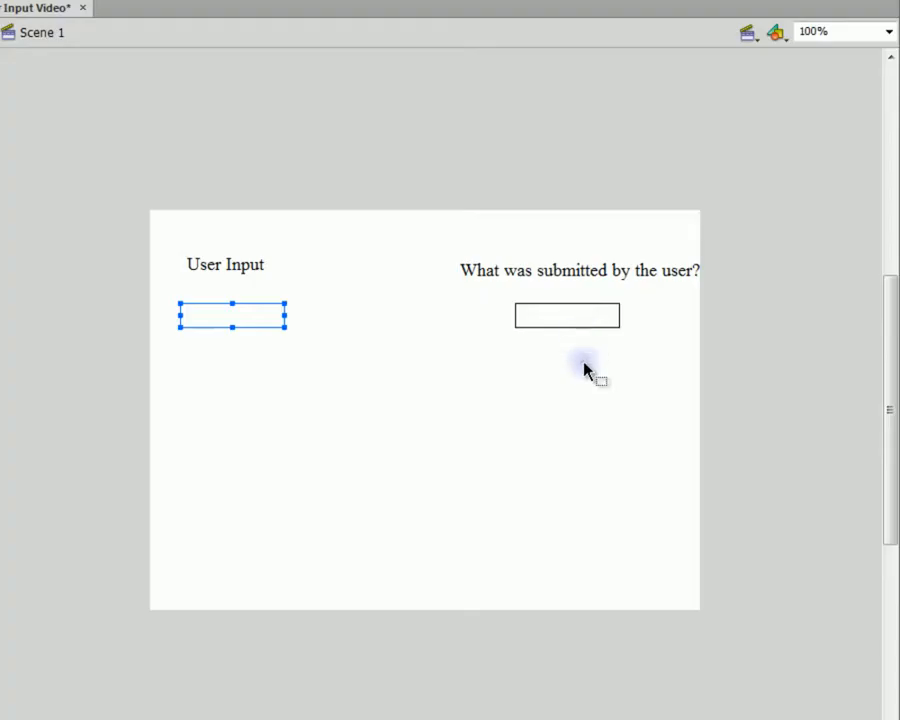
# Give the dynamic text field beneath "What was submitted by the user?" the instance name txtSubmitted
pyautogui.click(584, 366)
pyautogui.click(548, 322)
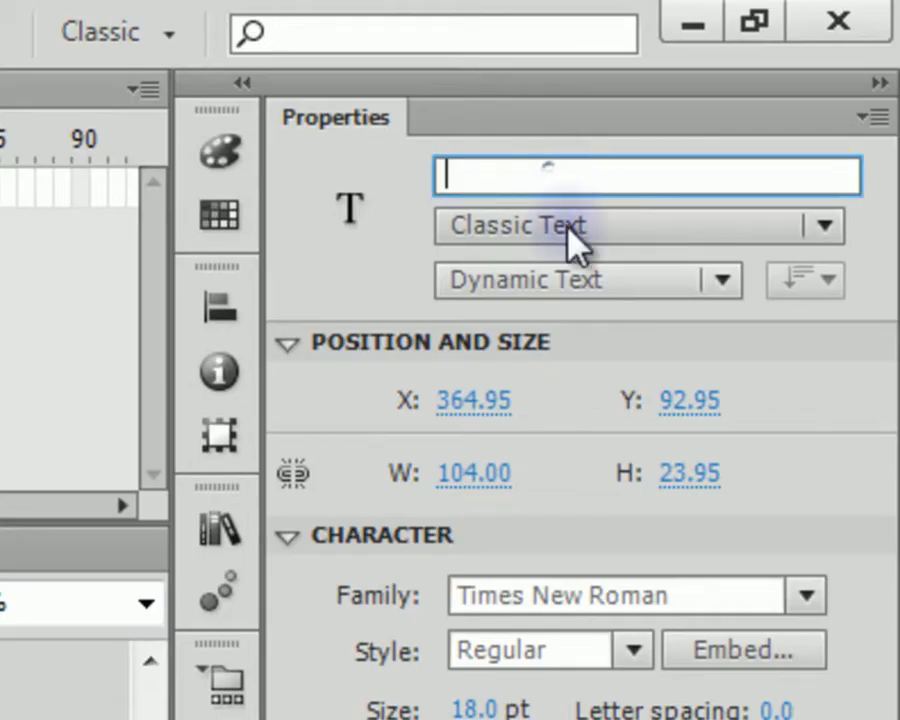
pyautogui.write('txt')
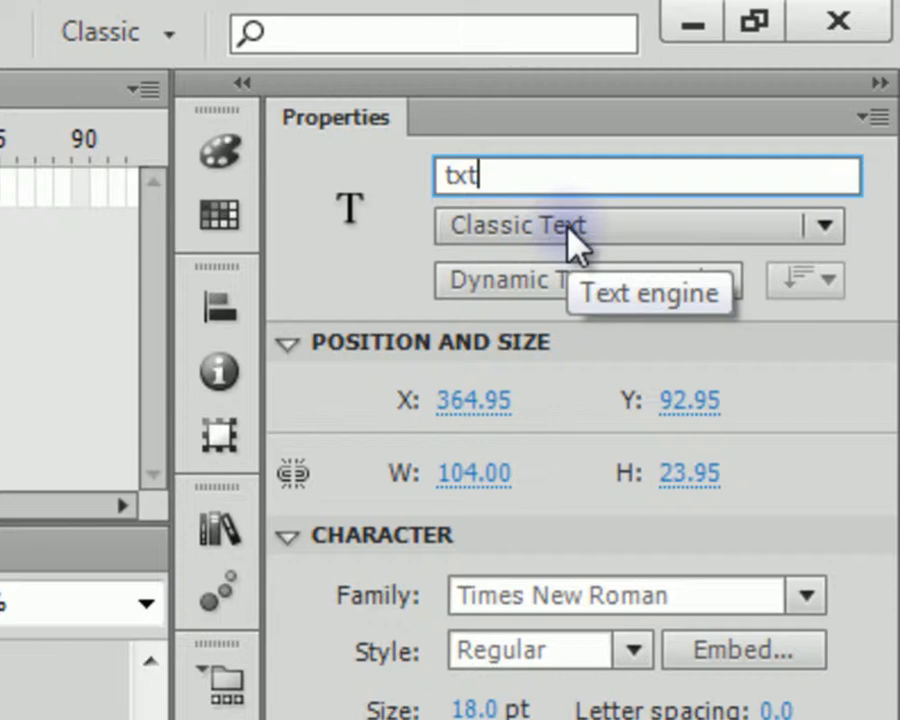
pyautogui.write('Submitted')
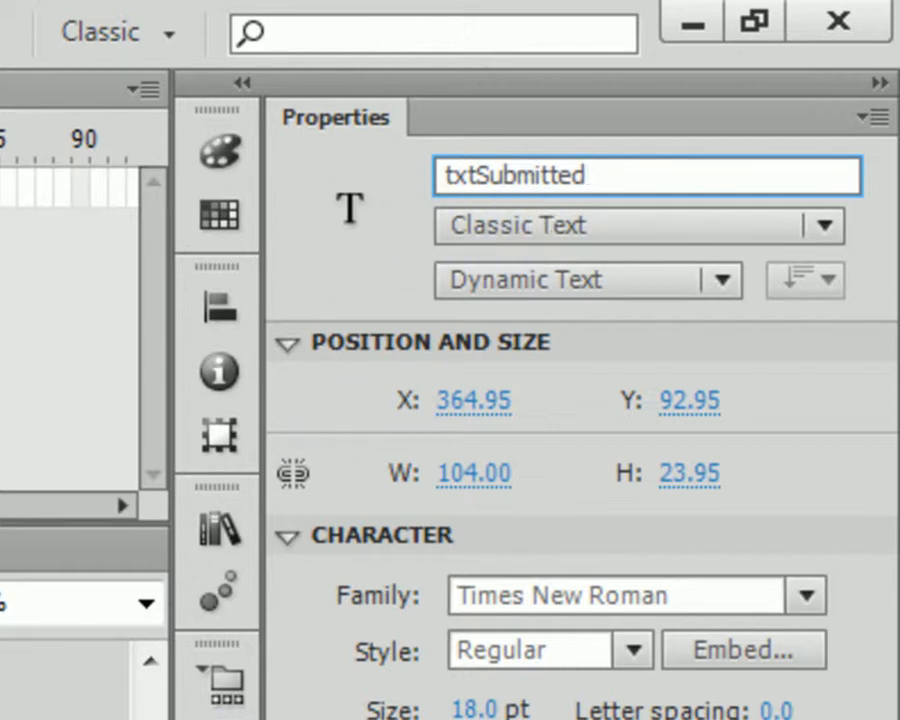
pyautogui.press('Escape')
# Widen the dynamic text field on both sides to nearly the width of the label above it
pyautogui.click(551, 258)
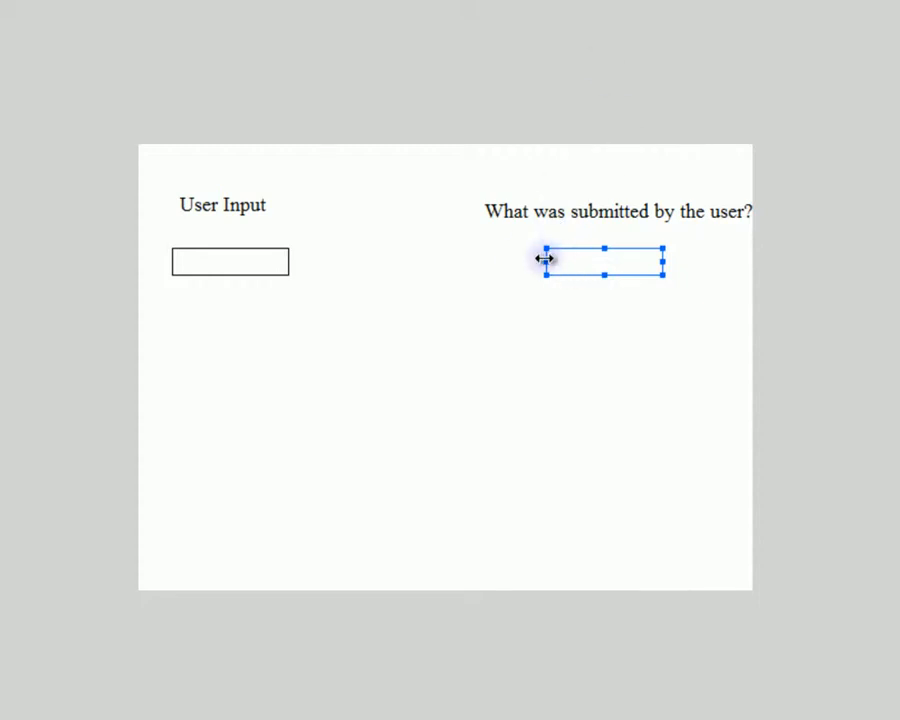
pyautogui.moveTo(545, 258); pyautogui.dragTo(490, 262)
pyautogui.moveTo(663, 261); pyautogui.dragTo(718, 266)
# Widen the input text field from the stage's left edge to just short of the dynamic text field
pyautogui.click(234, 266)
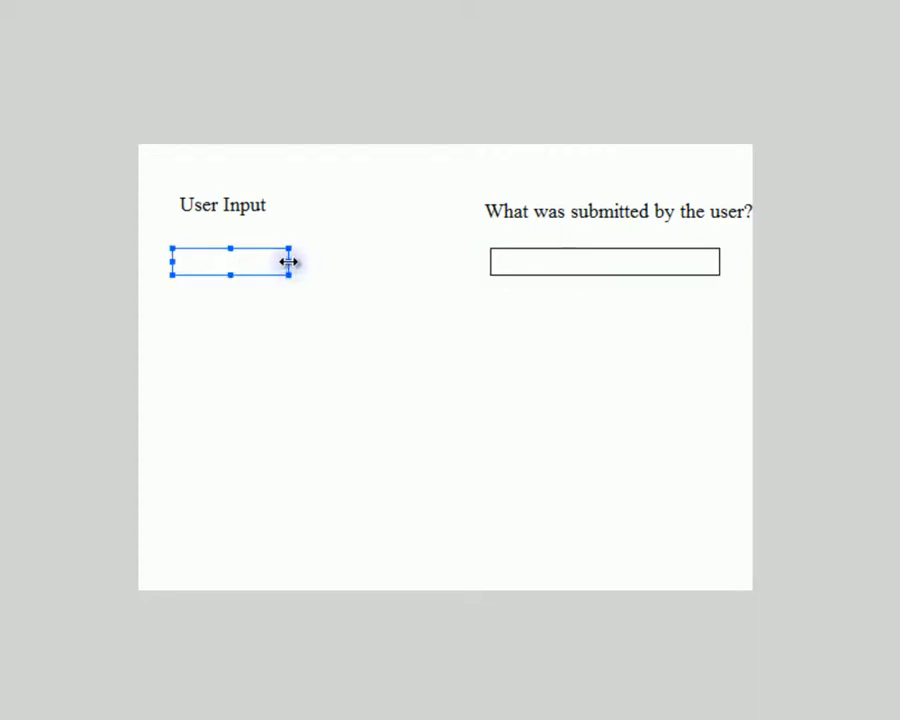
pyautogui.moveTo(288, 262); pyautogui.dragTo(418, 262)
pyautogui.moveTo(172, 262); pyautogui.dragTo(141, 262)
pyautogui.click(185, 295)
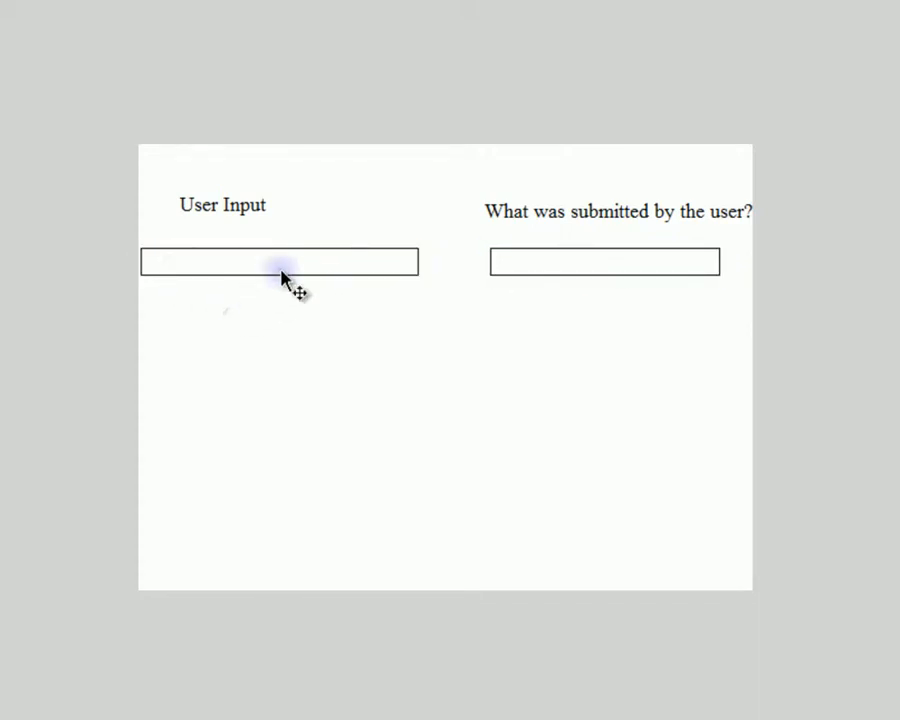
# Center the "User Input" label and its text field horizontally on each other, with Align to stage turned off
pyautogui.moveTo(398, 97); pyautogui.dragTo(131, 339)
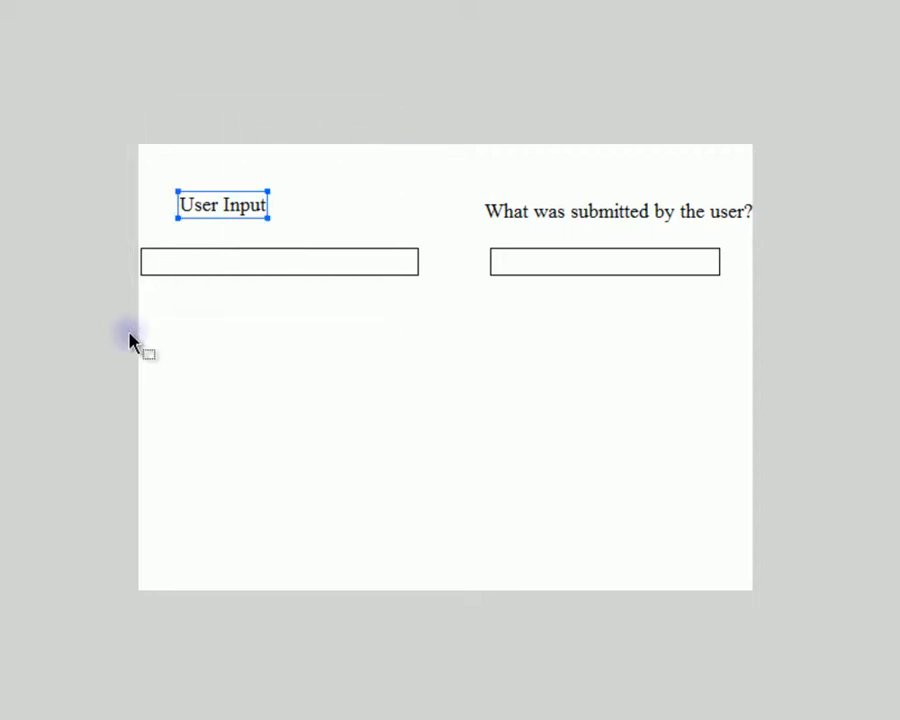
pyautogui.moveTo(456, 121); pyautogui.dragTo(86, 378)
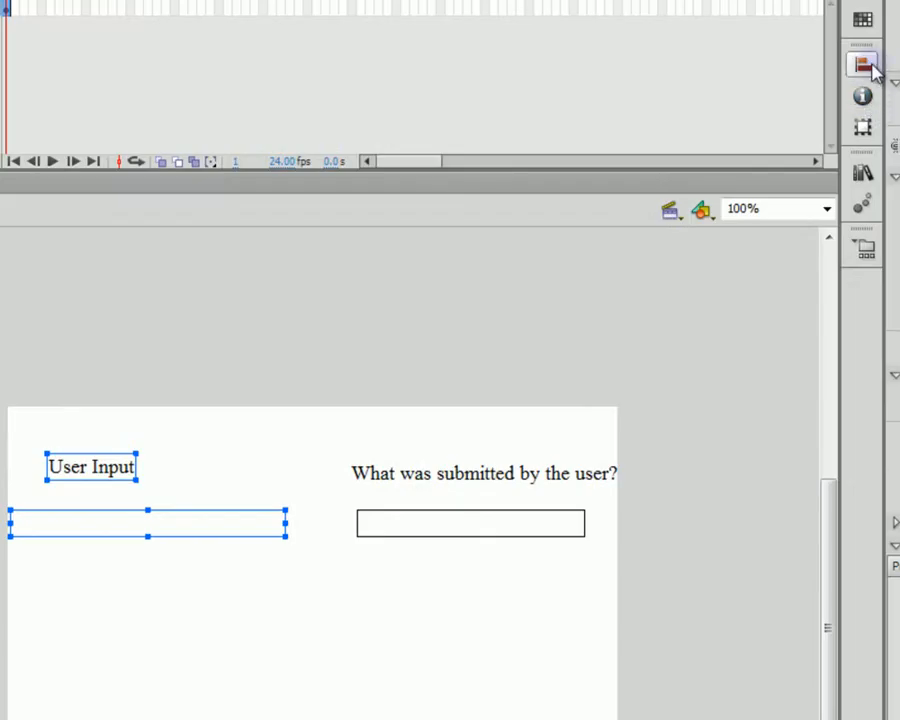
pyautogui.click(866, 66)
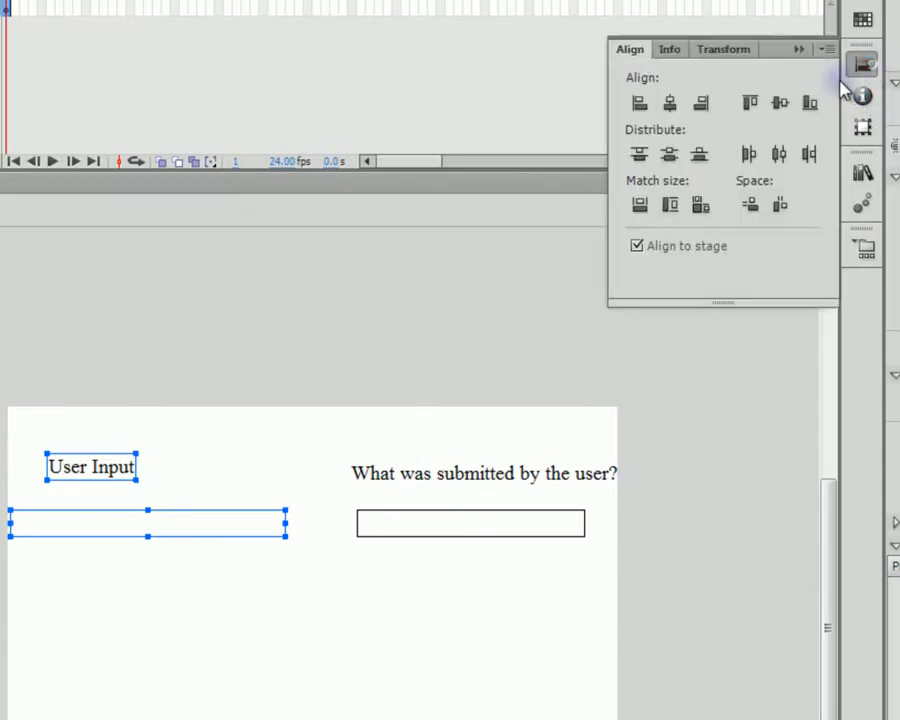
pyautogui.click(638, 247)
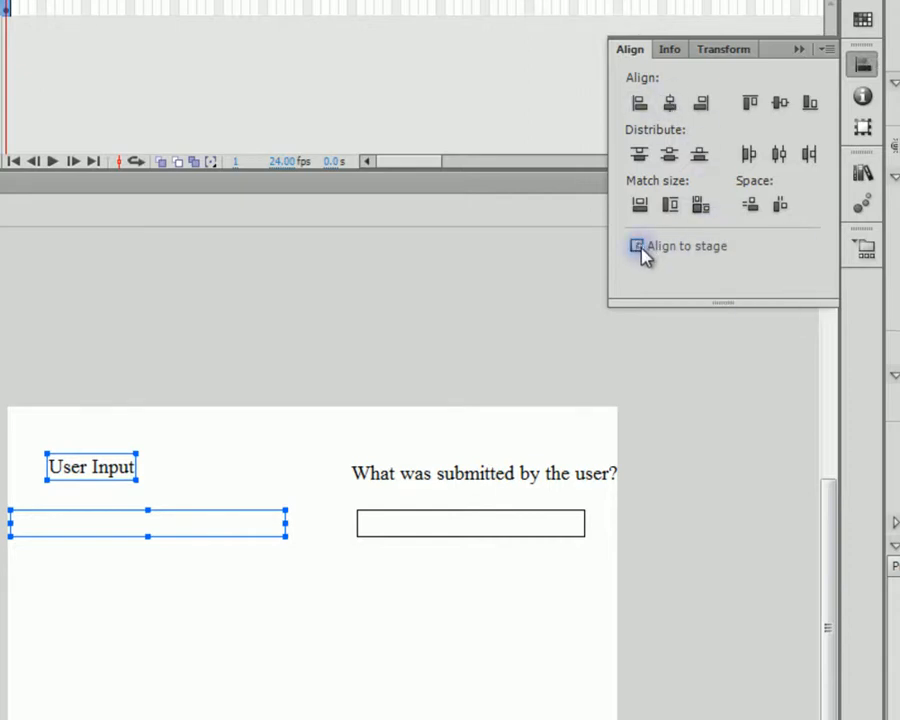
pyautogui.click(676, 106)
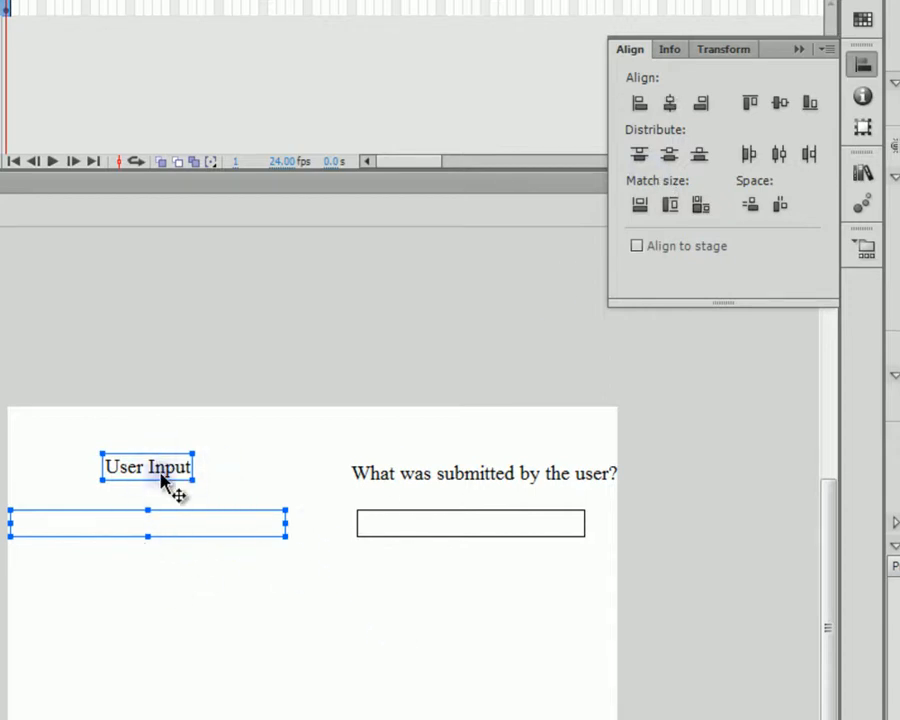
# Center the "What was submitted by the user?" label and its dynamic text field horizontally on each other
pyautogui.moveTo(335, 388); pyautogui.dragTo(673, 622)
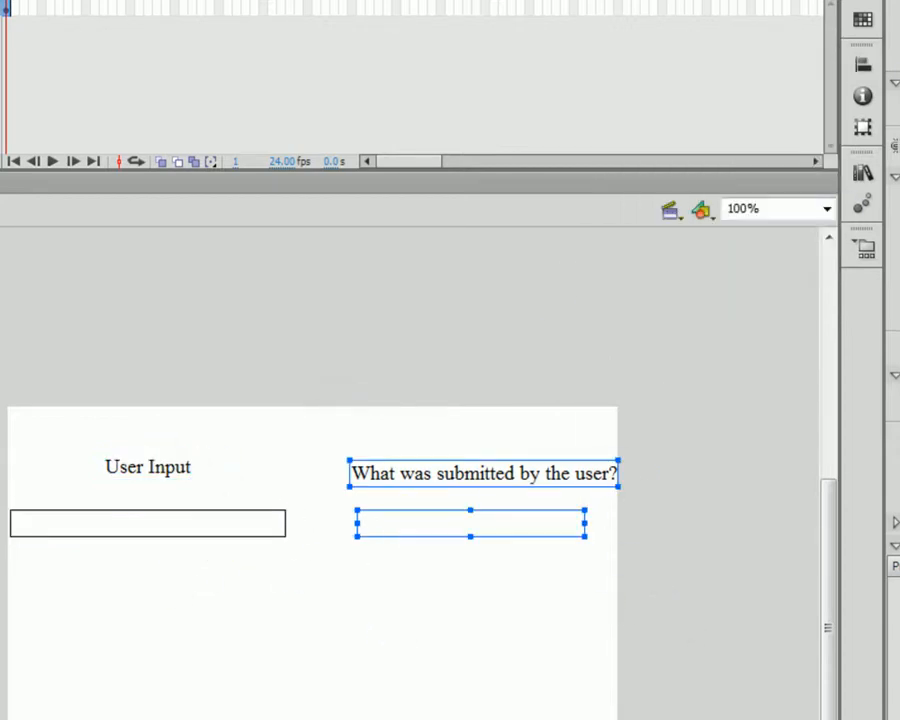
pyautogui.click(868, 65)
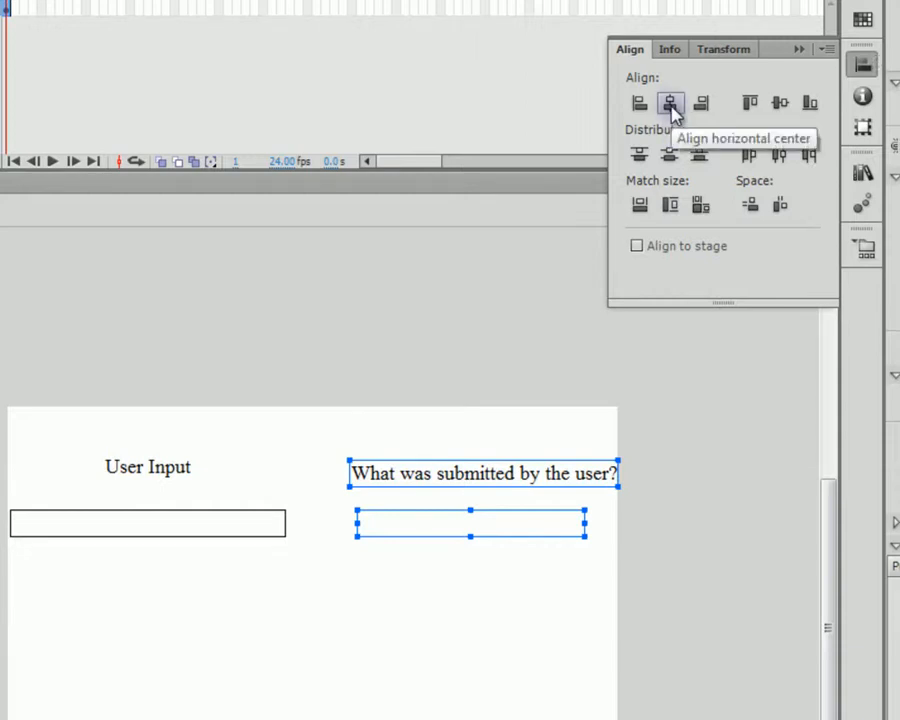
pyautogui.click(671, 108)
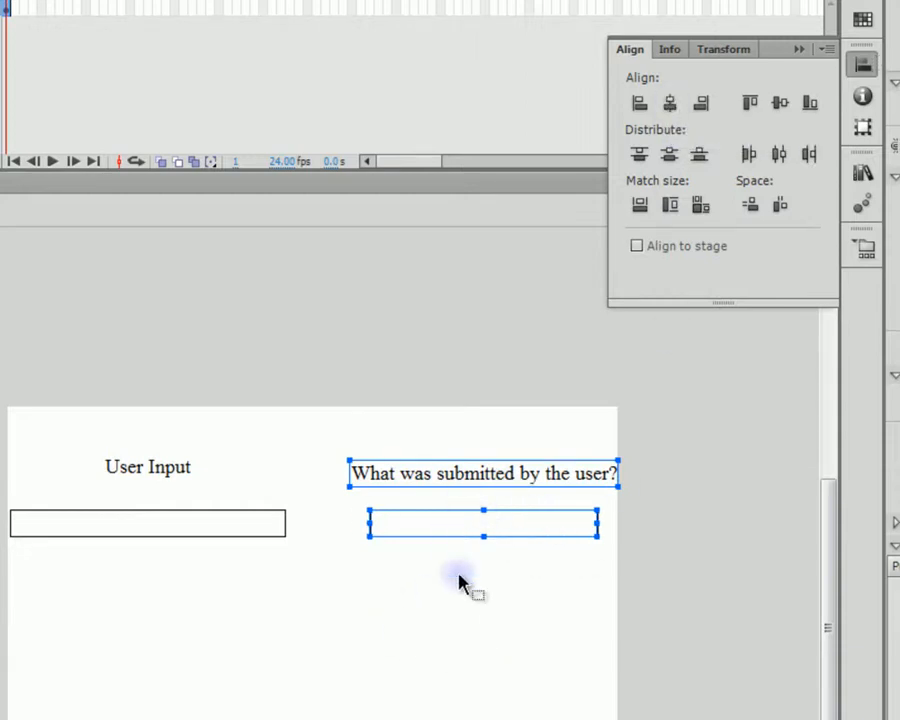
pyautogui.click(466, 600)
# Align the vertical centers of the "User Input" and "What was submitted by the user?" labels
pyautogui.moveTo(131, 398); pyautogui.dragTo(490, 492)
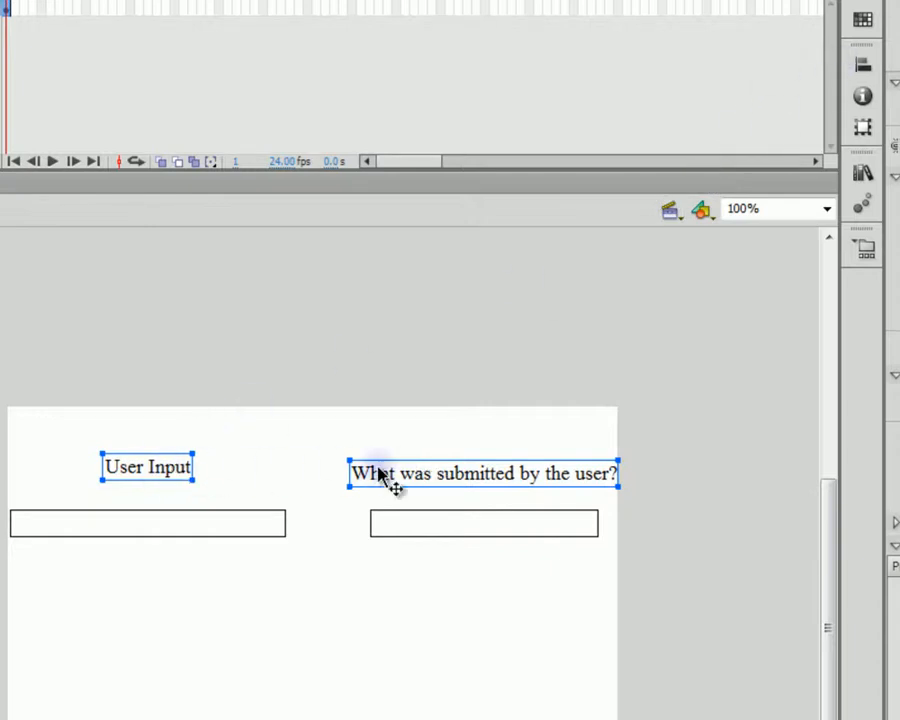
pyautogui.click(863, 64)
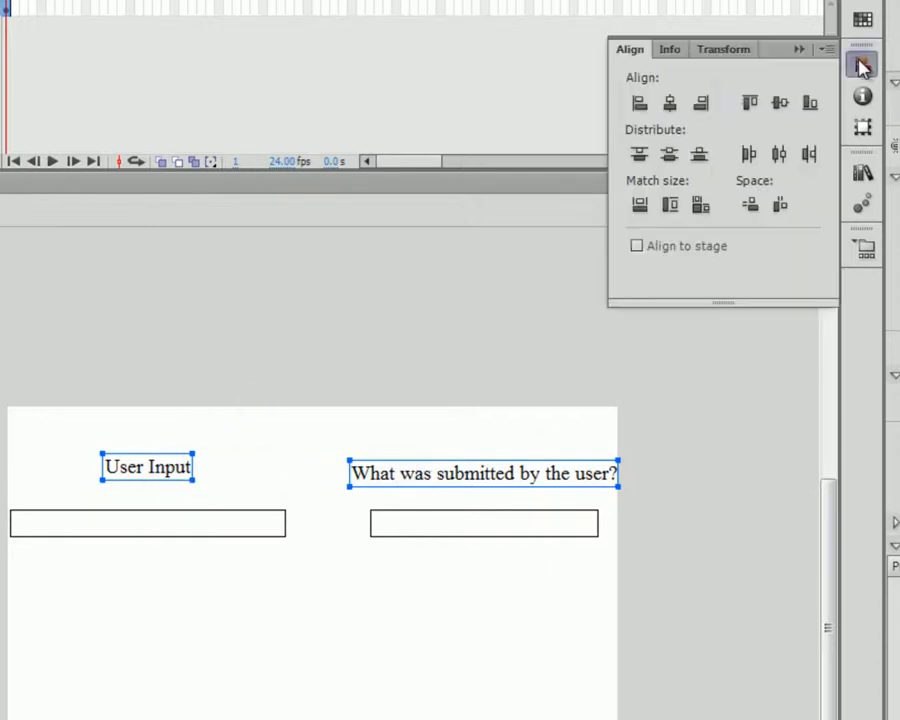
pyautogui.click(780, 104)
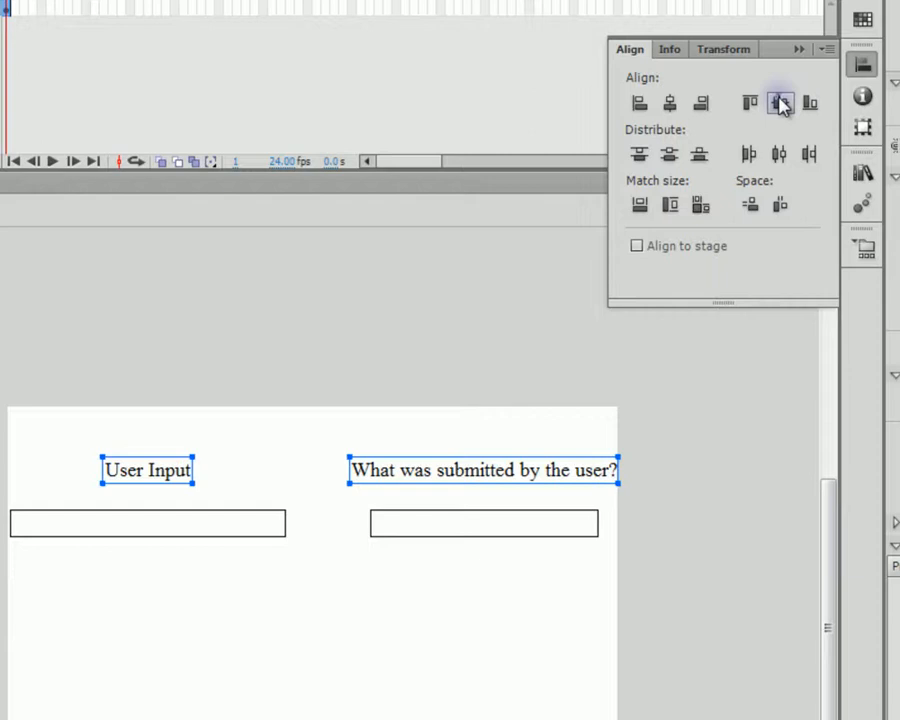
# Align the vertical centers of the input text field and the dynamic text field
pyautogui.click(334, 540)
pyautogui.moveTo(639, 500); pyautogui.dragTo(5, 695)
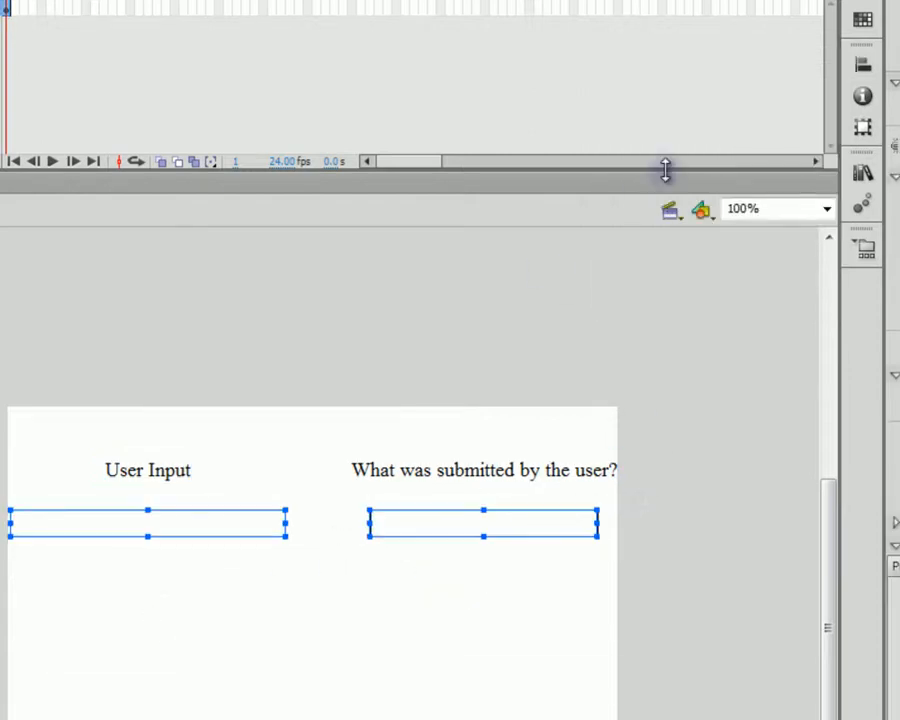
pyautogui.click(861, 68)
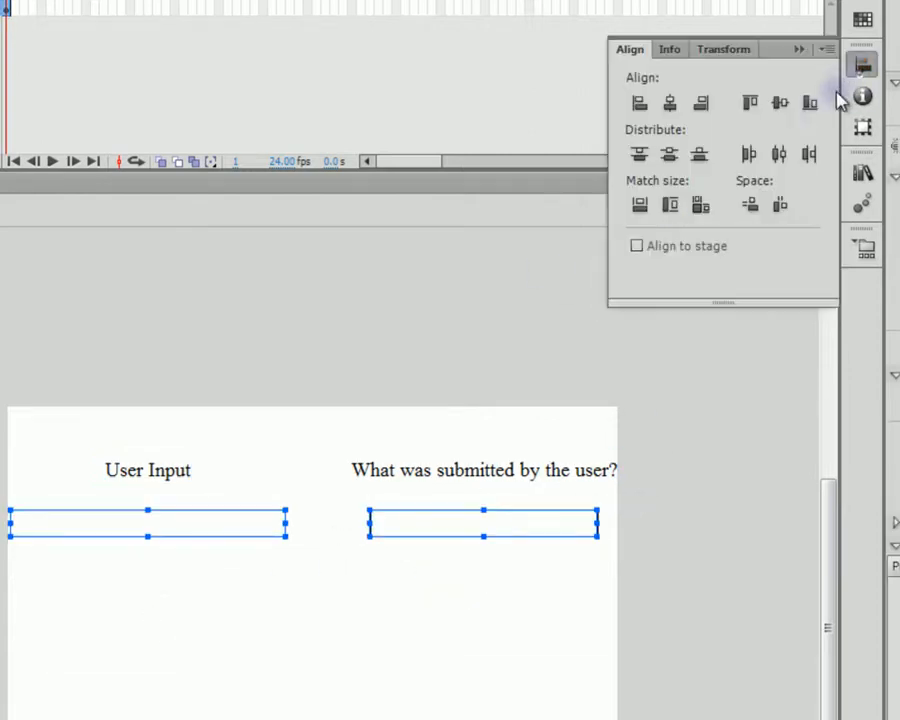
pyautogui.click(782, 107)
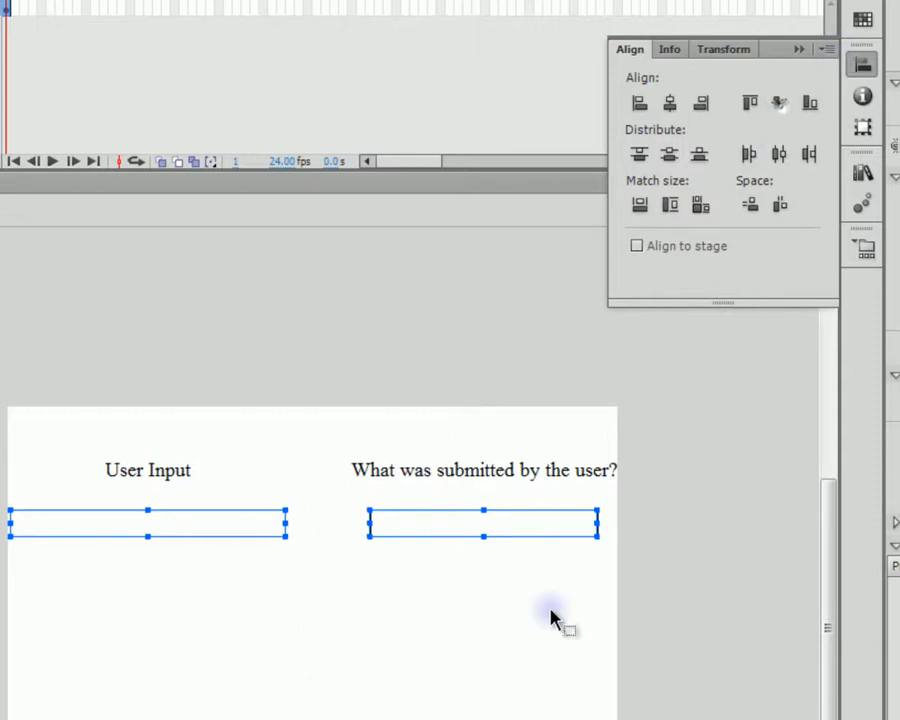
pyautogui.click(553, 619)
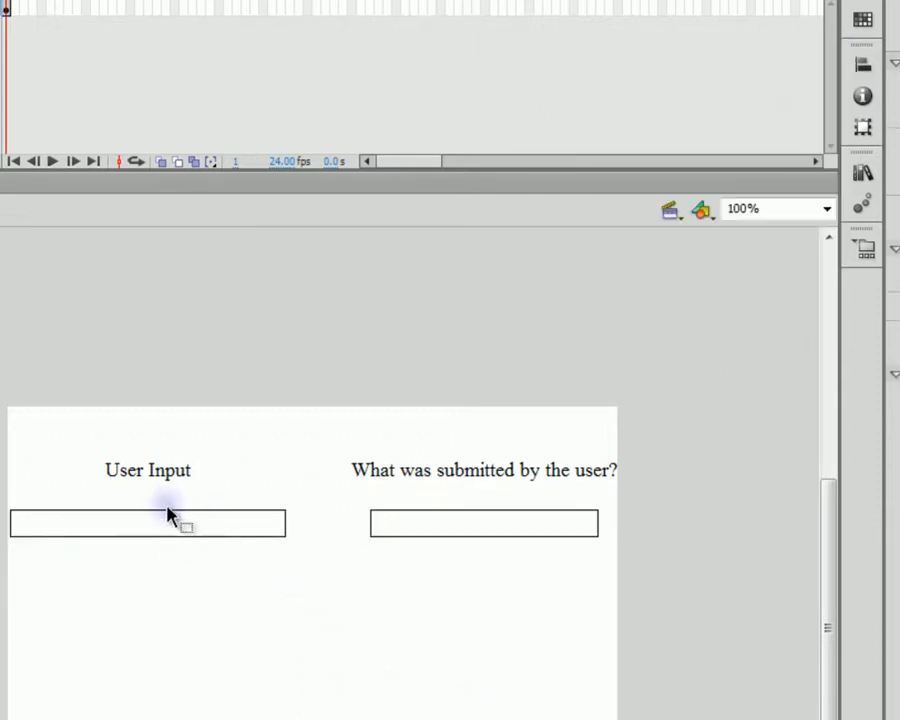
# Test the movie by entering random sample text in the User Input field, close the preview, and save the document
pyautogui.hotkey('ctrl', 'Return')
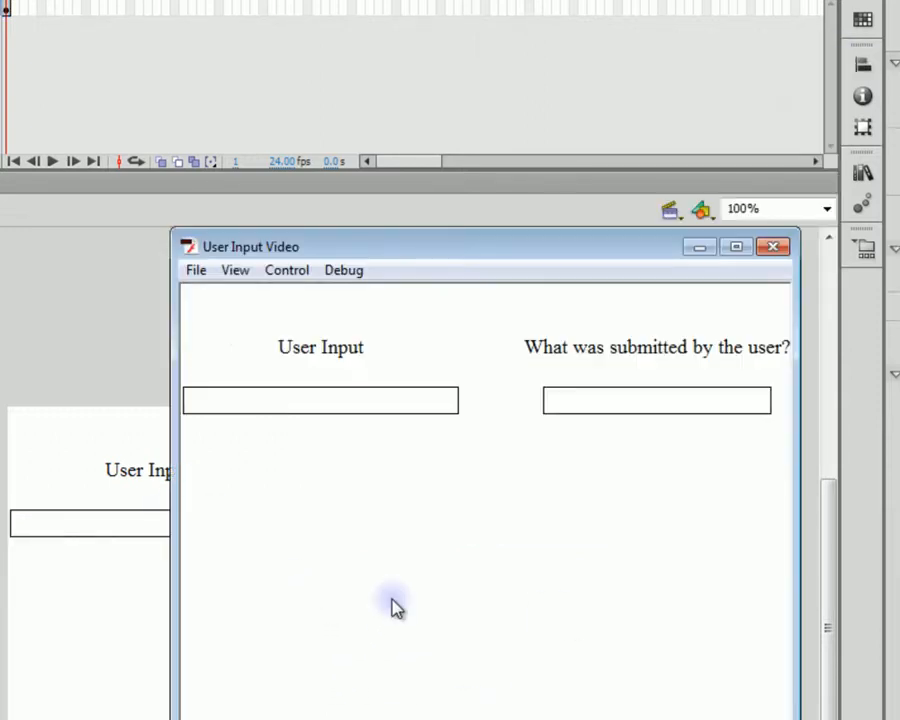
pyautogui.click(350, 402)
pyautogui.write('zdfsfsadhugsdfkjgsadfjkghsdfkjh')
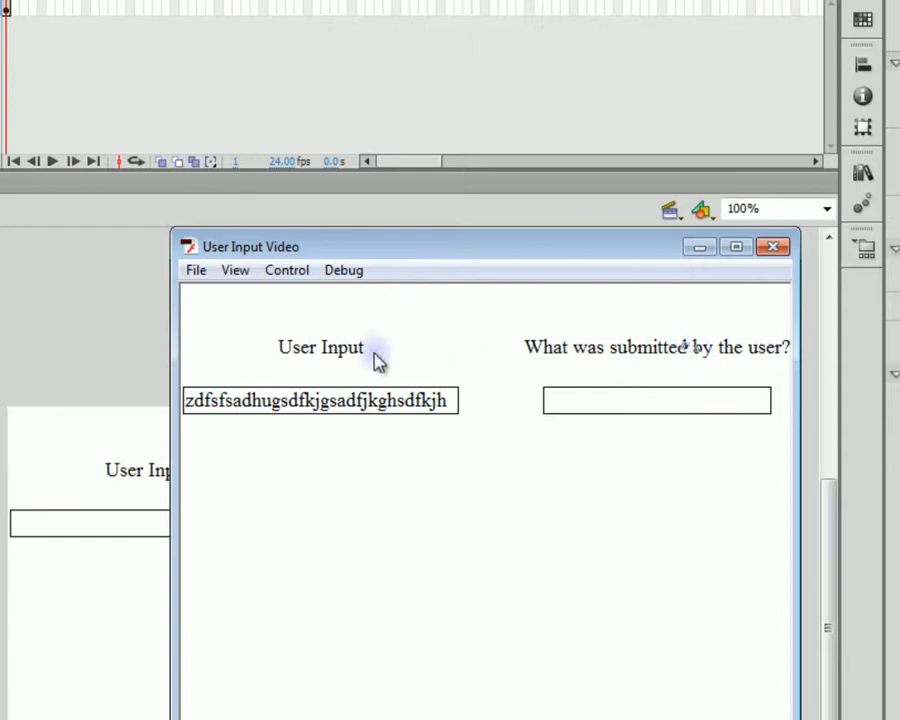
pyautogui.click(774, 246)
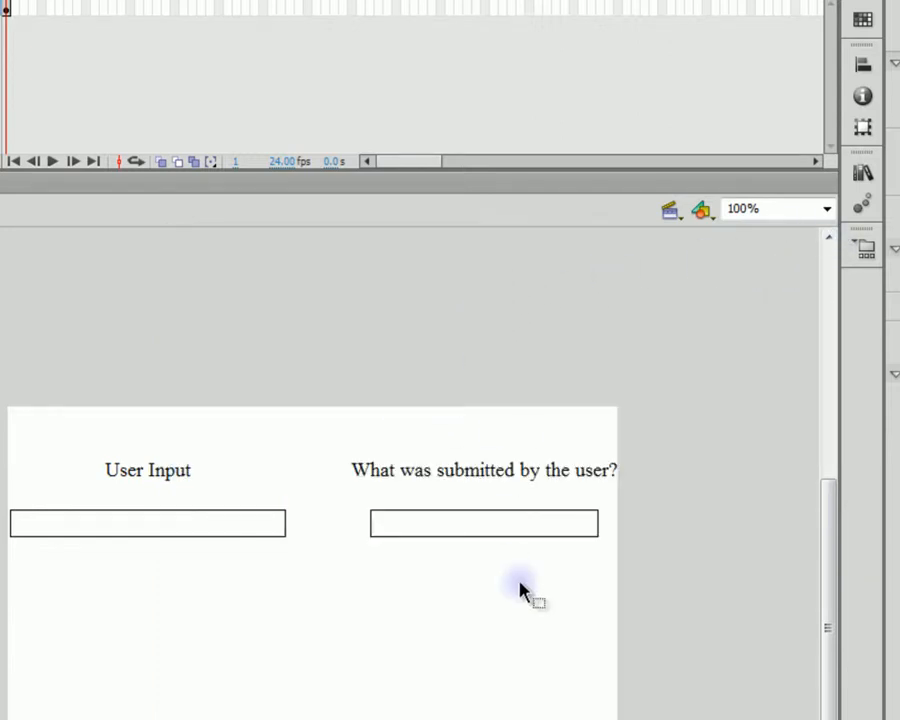
pyautogui.hotkey('ctrl', 's')
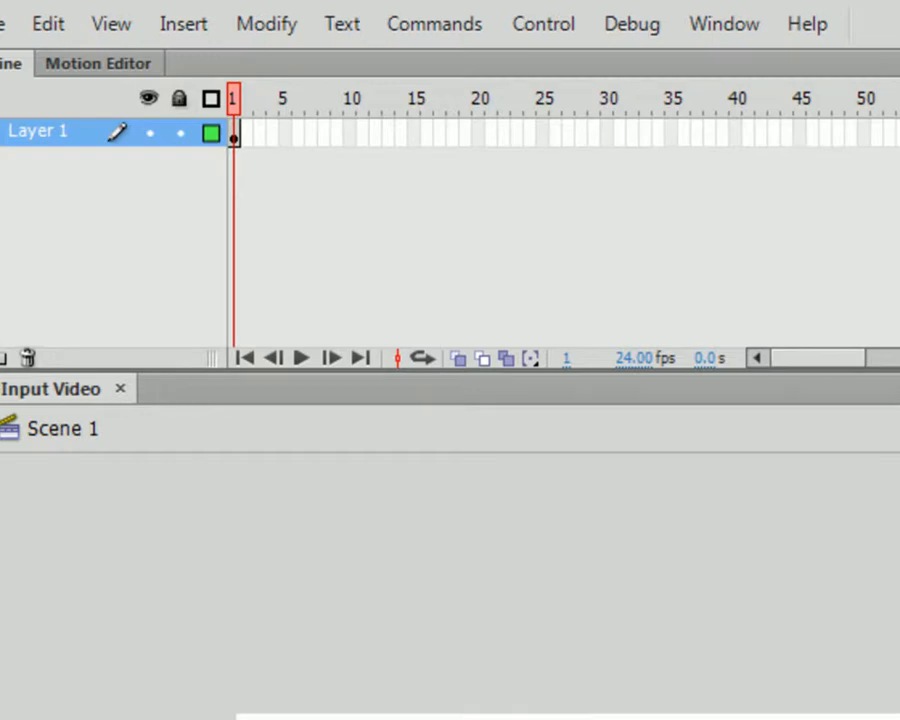
# Create a new symbol of type Button named "Submit Button"
pyautogui.click(178, 24)
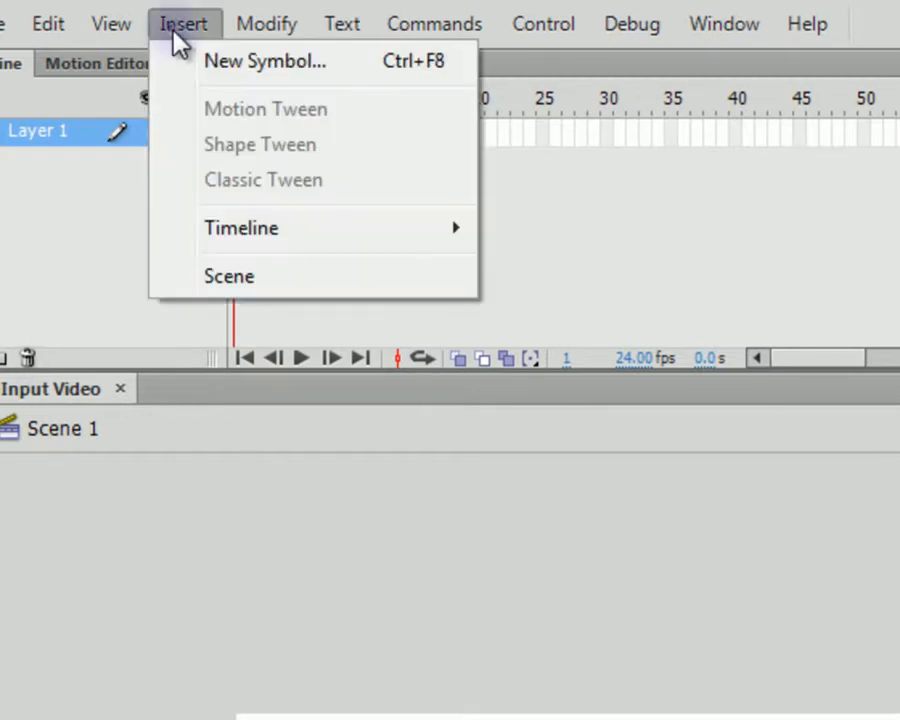
pyautogui.click(200, 64)
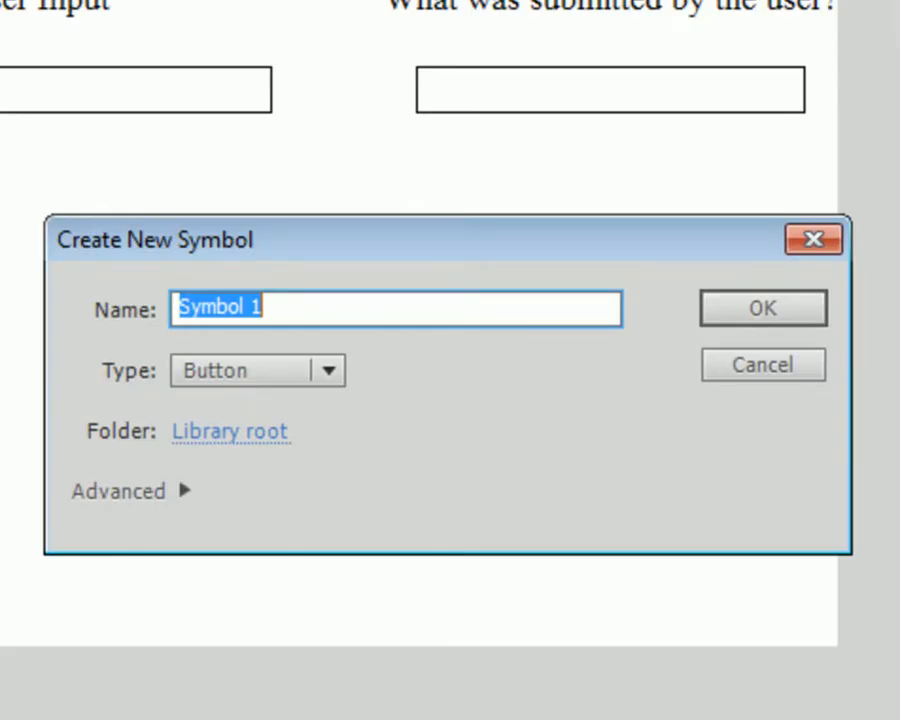
pyautogui.click(250, 372)
pyautogui.click(258, 460)
pyautogui.click(291, 318)
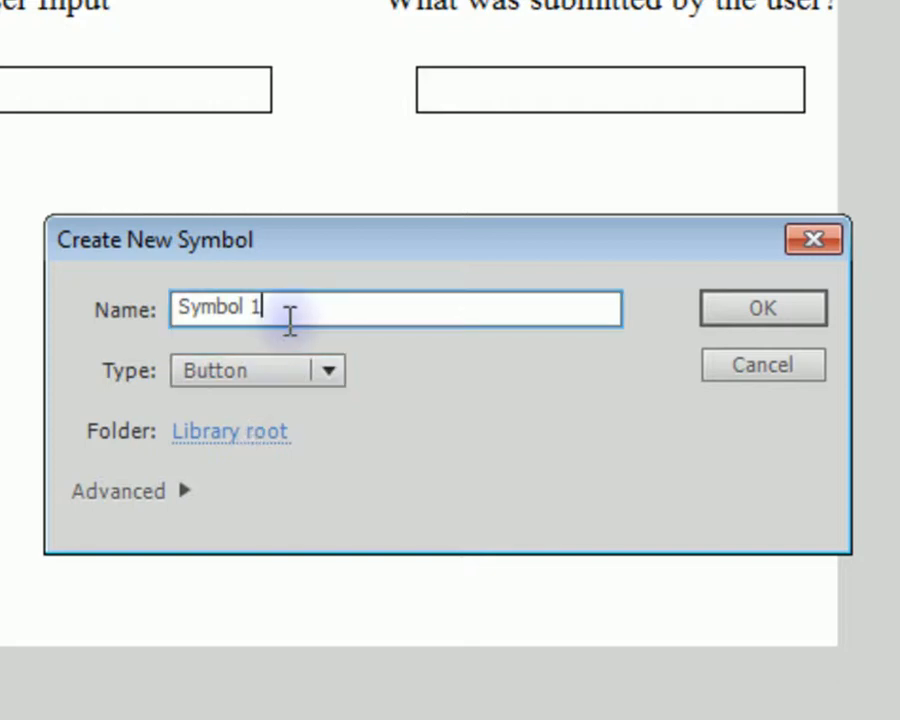
pyautogui.tripleClick(291, 318)
pyautogui.write('Submit B')
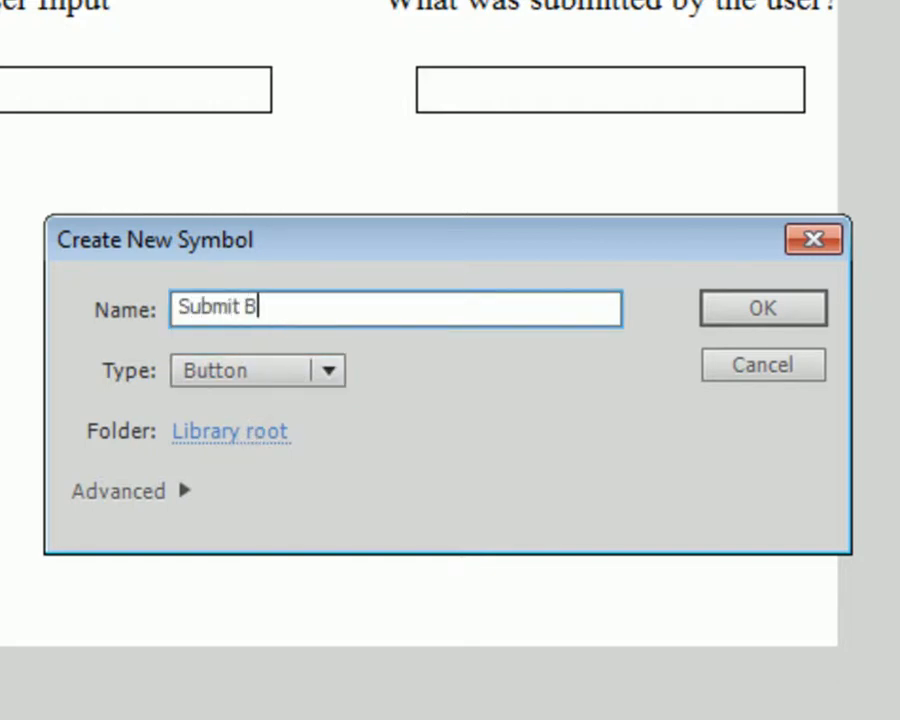
pyautogui.write('utton')
pyautogui.press('Return')
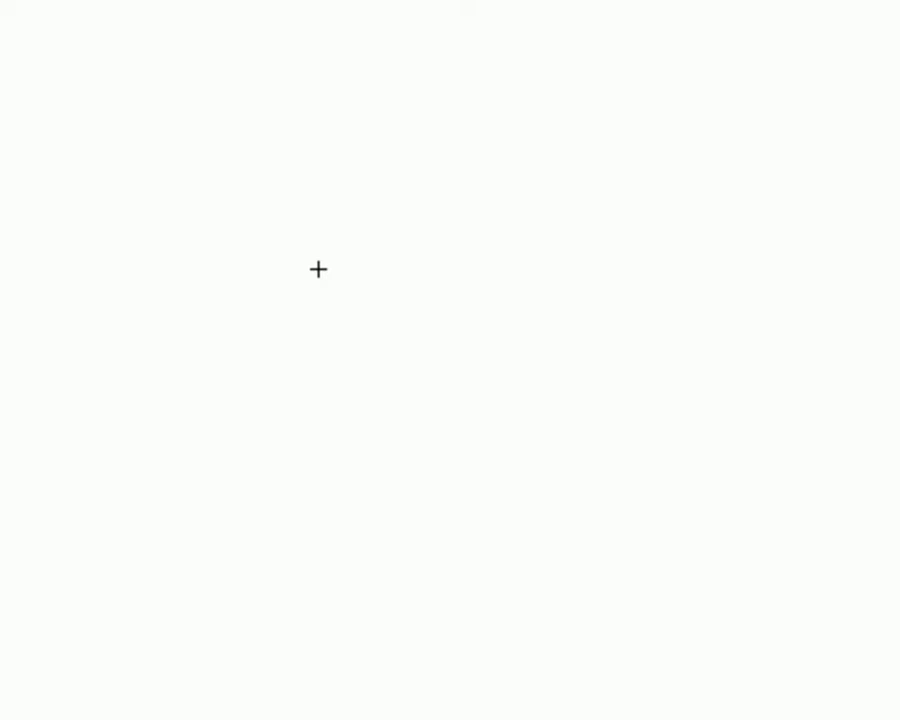
# Draw a black rounded rectangle about 490 px wide around the symbol's center, with no stroke and a corner radius of 30
pyautogui.click(25, 44)
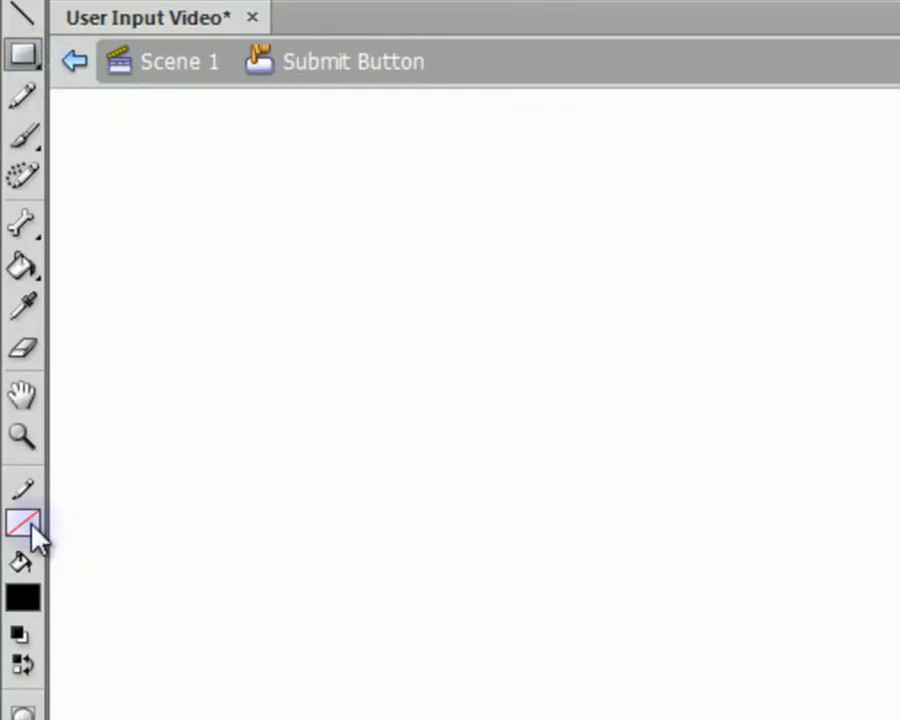
pyautogui.click(25, 600)
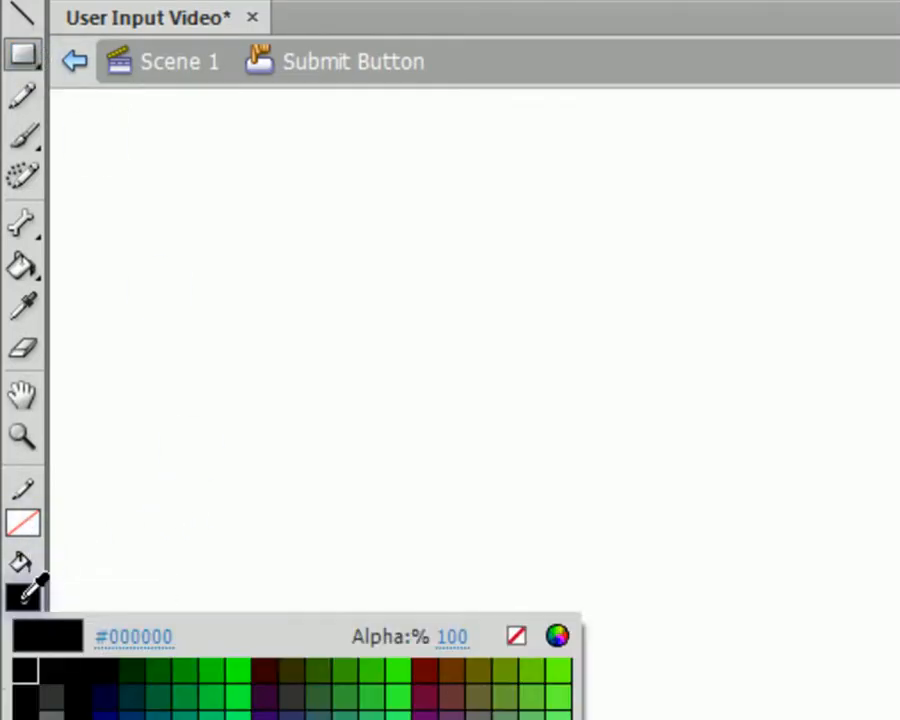
pyautogui.click(23, 682)
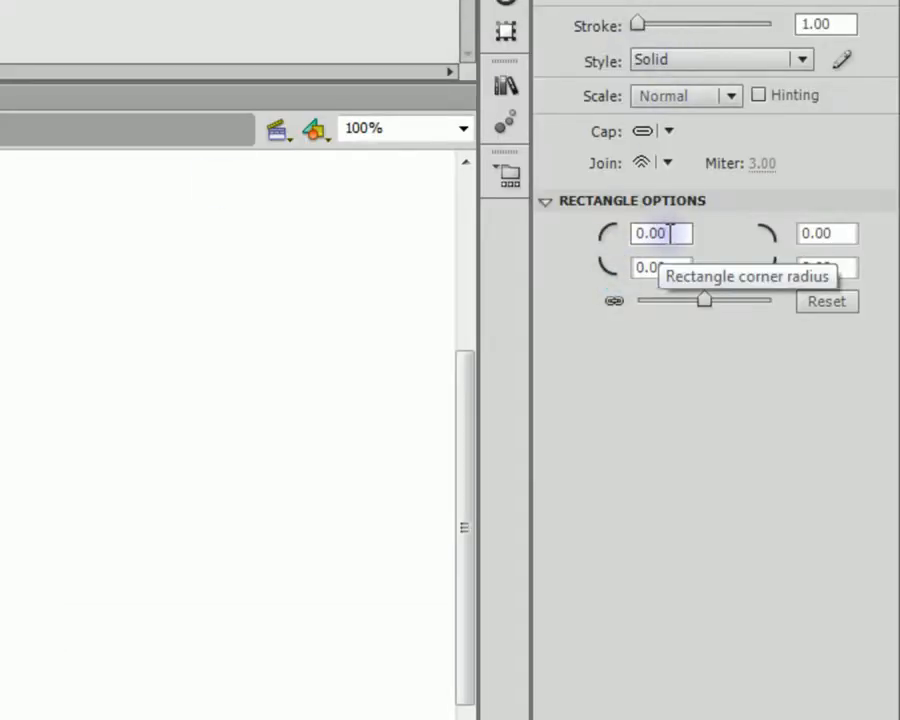
pyautogui.moveTo(670, 233); pyautogui.dragTo(583, 253)
pyautogui.write('30')
pyautogui.press('Return')
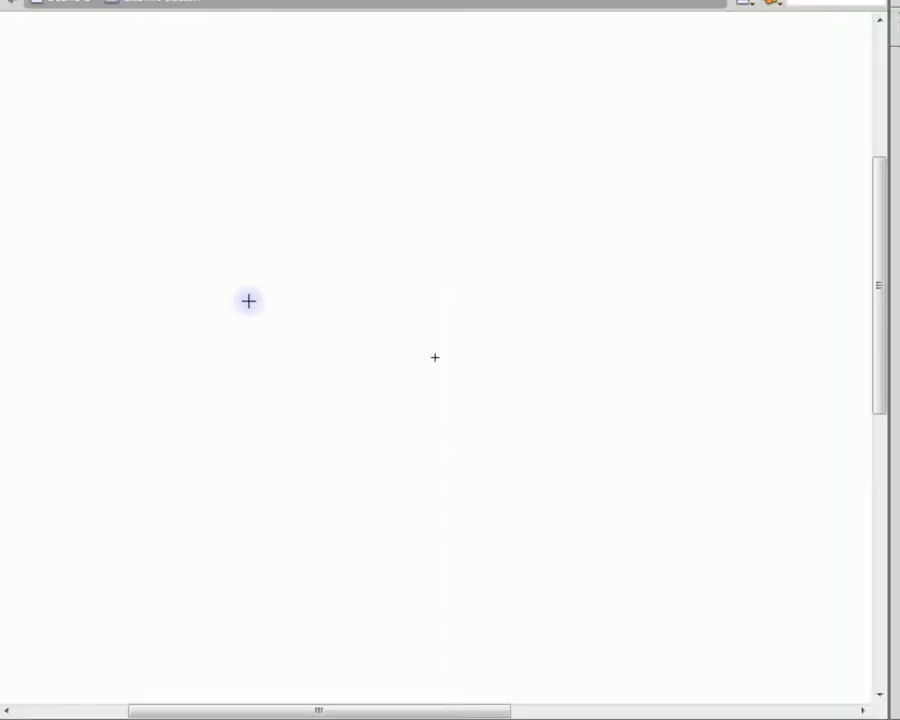
pyautogui.moveTo(234, 299); pyautogui.dragTo(698, 420)
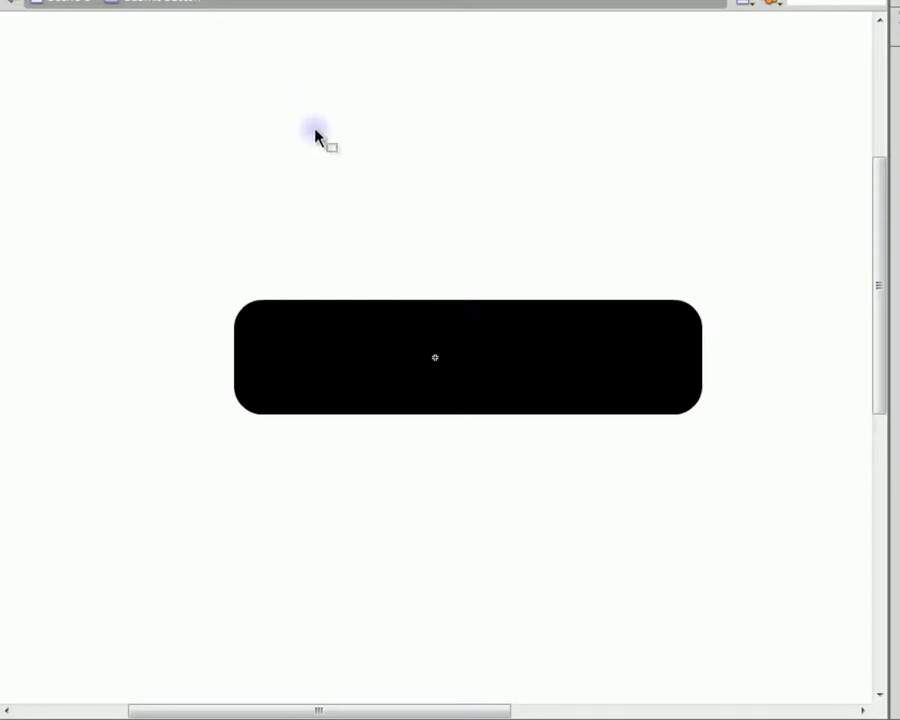
# Center the black rectangle horizontally and vertically in the button symbol with Align to stage turned on
pyautogui.moveTo(156, 155); pyautogui.dragTo(766, 542)
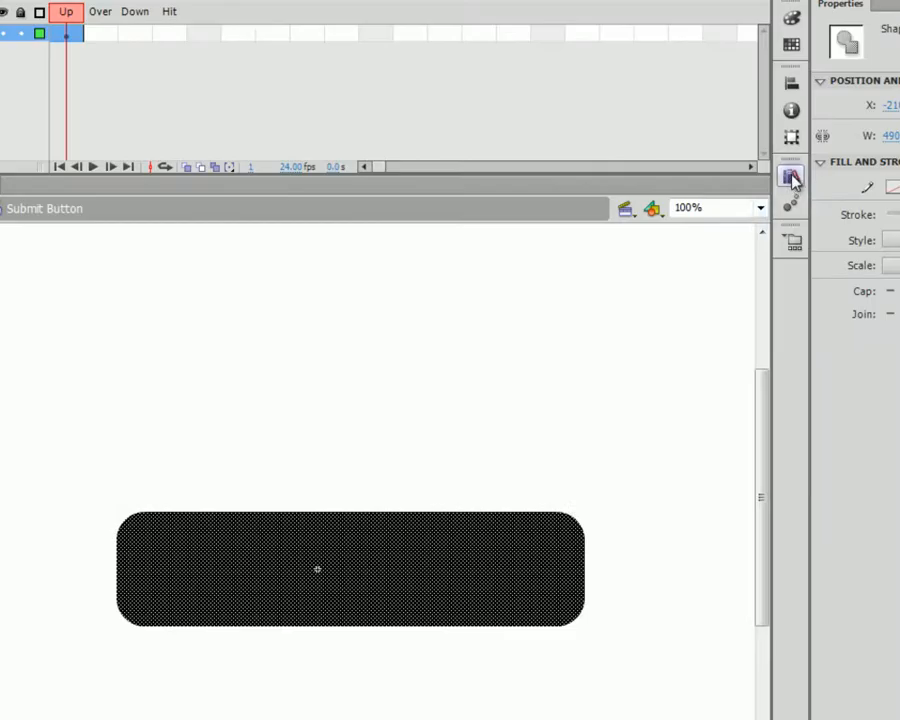
pyautogui.click(791, 84)
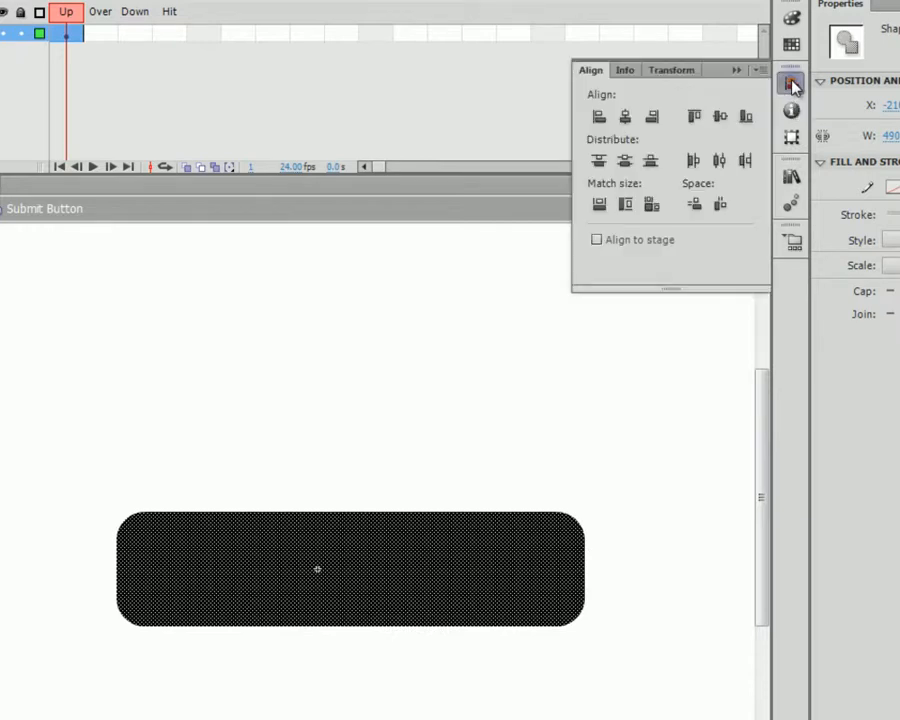
pyautogui.click(597, 241)
pyautogui.click(627, 117)
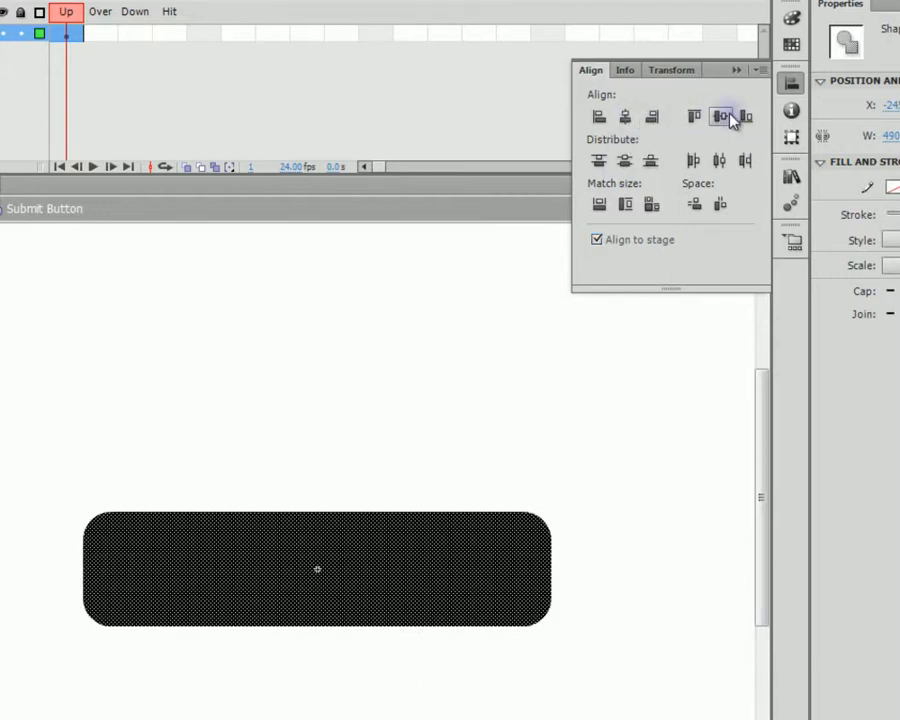
pyautogui.click(566, 436)
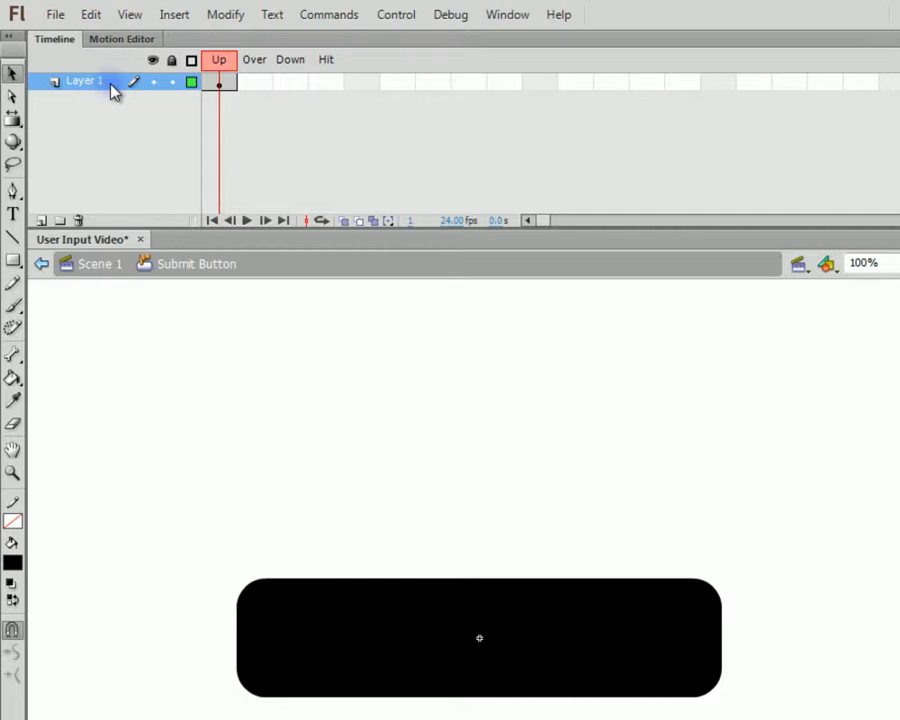
# Rename the button symbol's Layer 1 as "base"
pyautogui.doubleClick(88, 81)
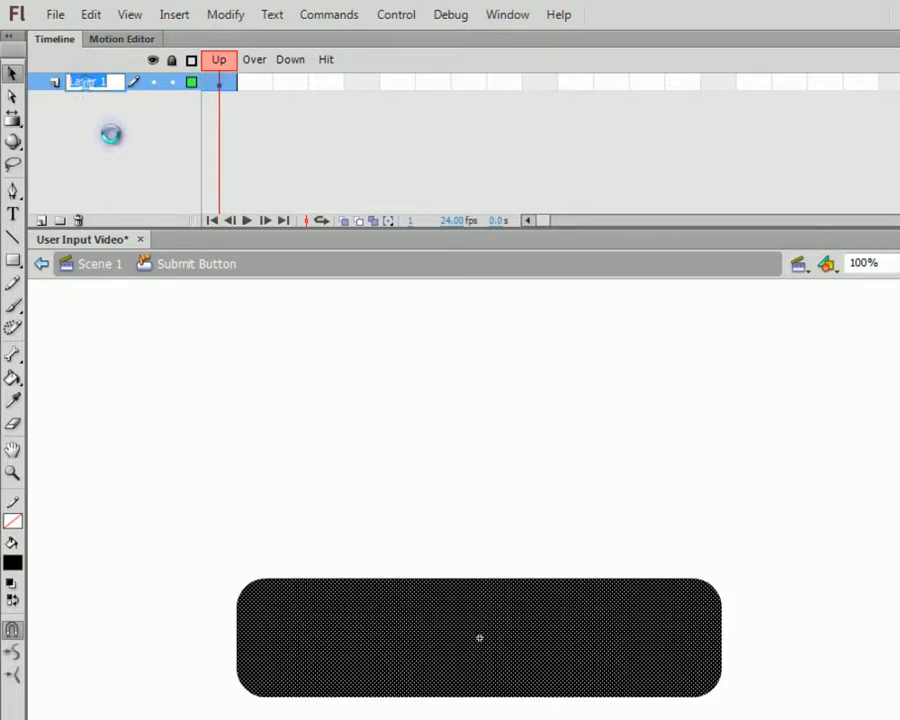
pyautogui.write('base')
pyautogui.click(450, 530)
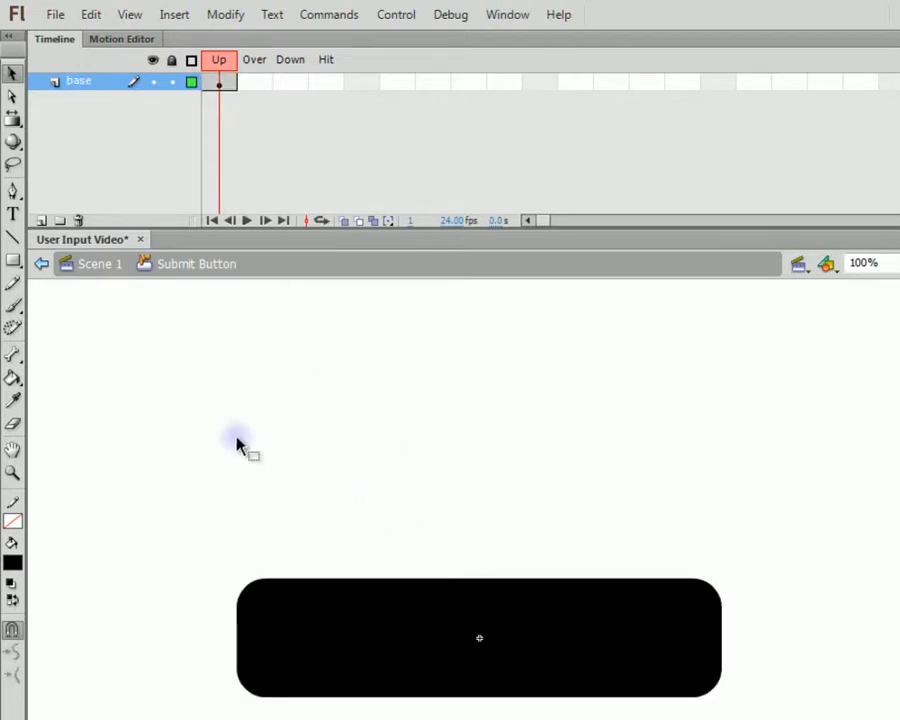
# Add a new layer named "text" above the base layer and lock the base layer
pyautogui.click(42, 221)
pyautogui.doubleClick(82, 81)
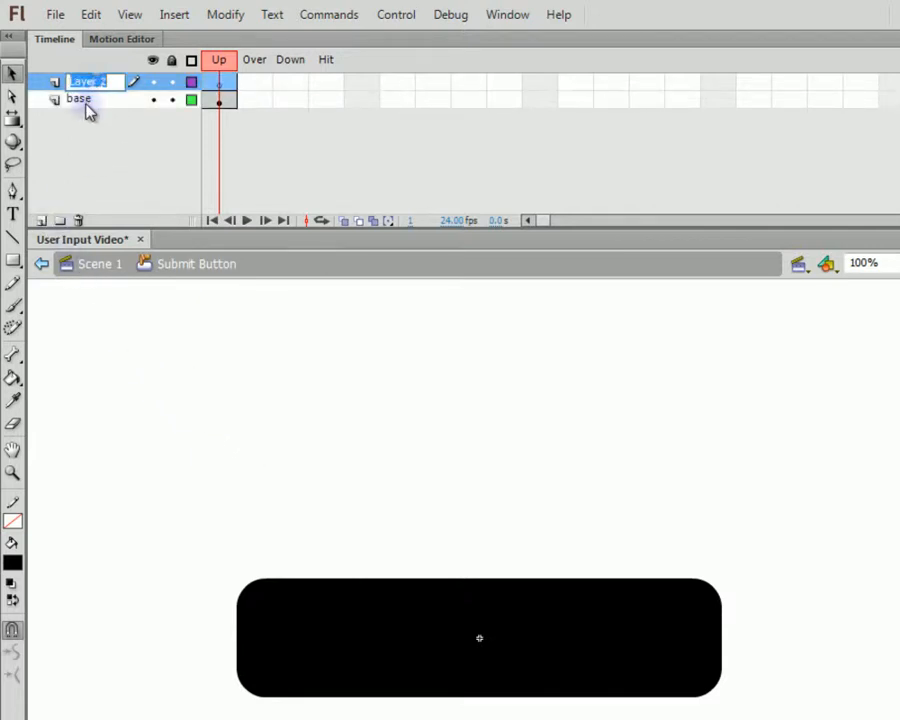
pyautogui.write('text')
pyautogui.click(87, 100)
pyautogui.click(86, 82)
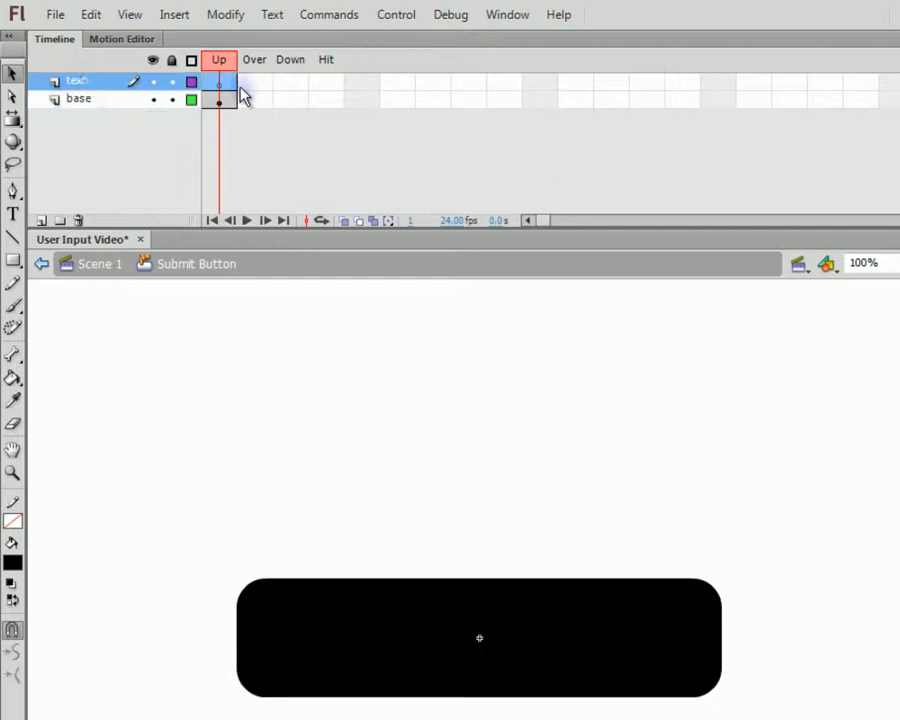
pyautogui.click(171, 100)
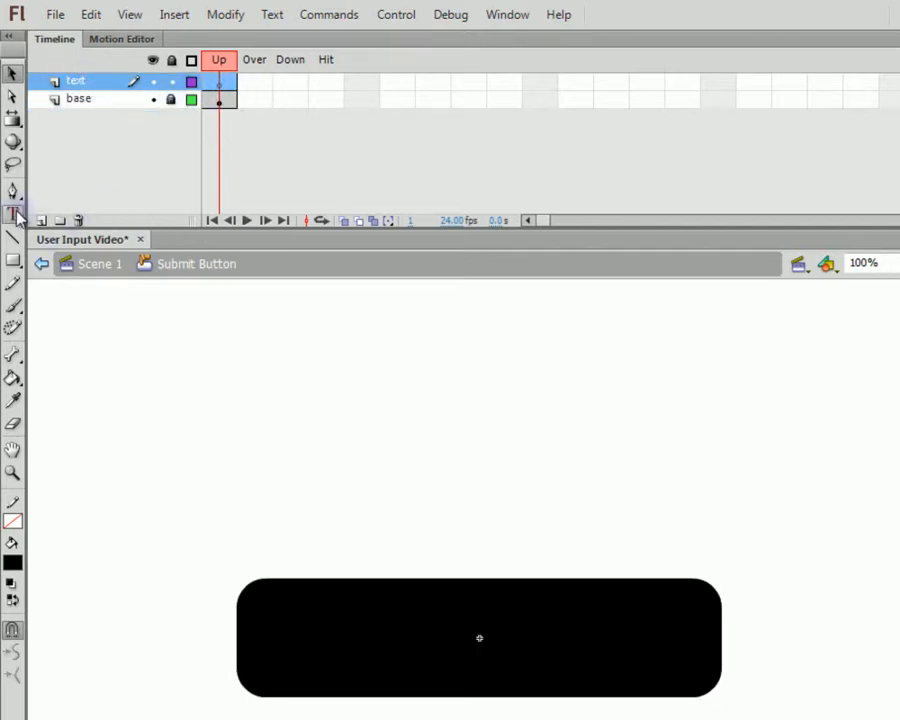
# Place white static text reading "Submit" on the black rectangle, on the text layer
pyautogui.click(14, 214)
pyautogui.click(12, 565)
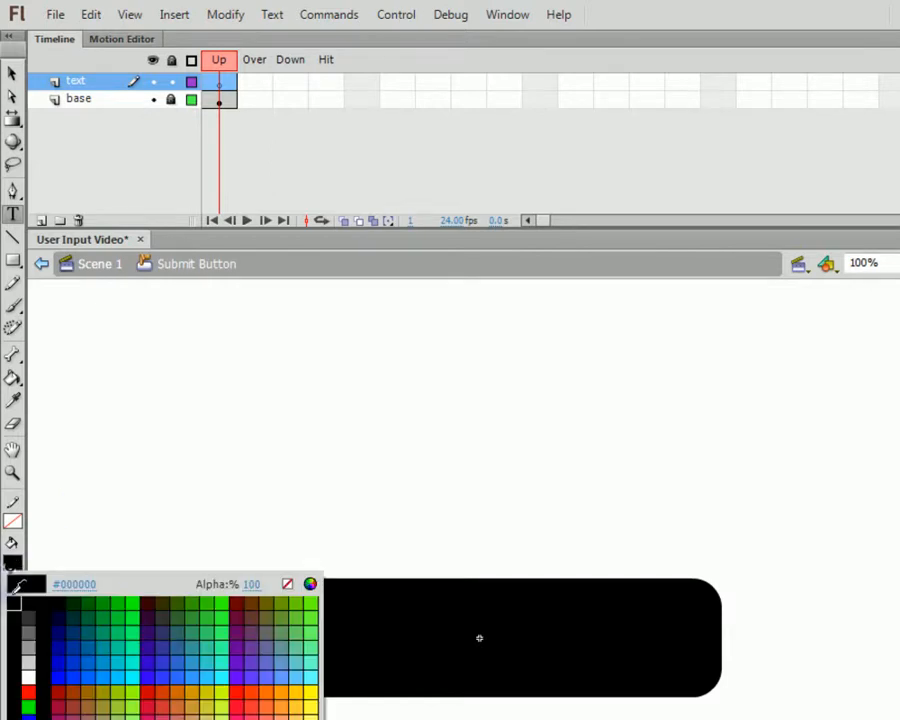
pyautogui.click(30, 674)
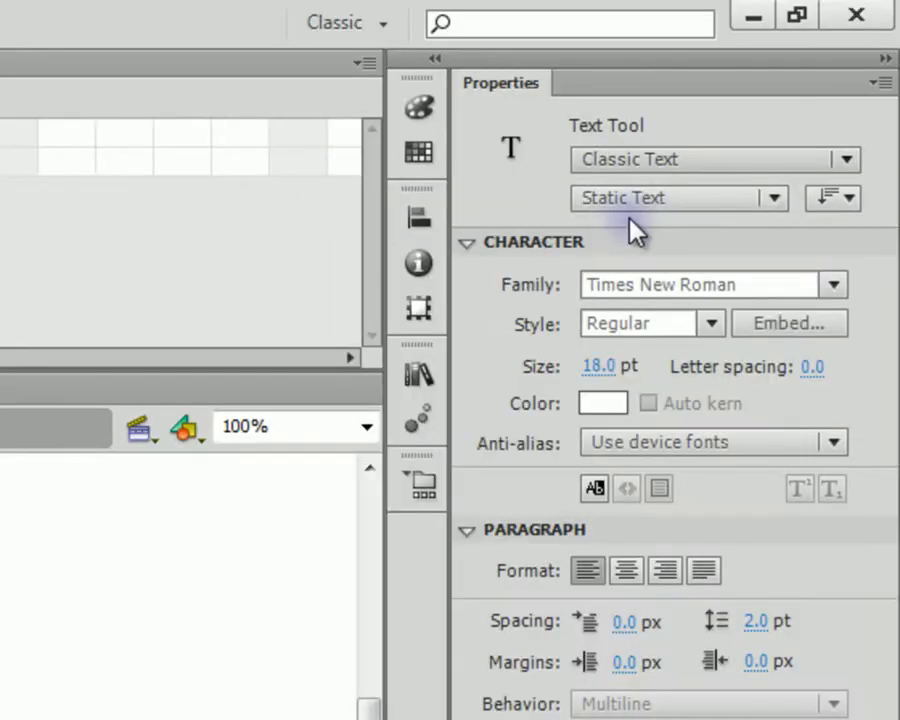
pyautogui.click(637, 200)
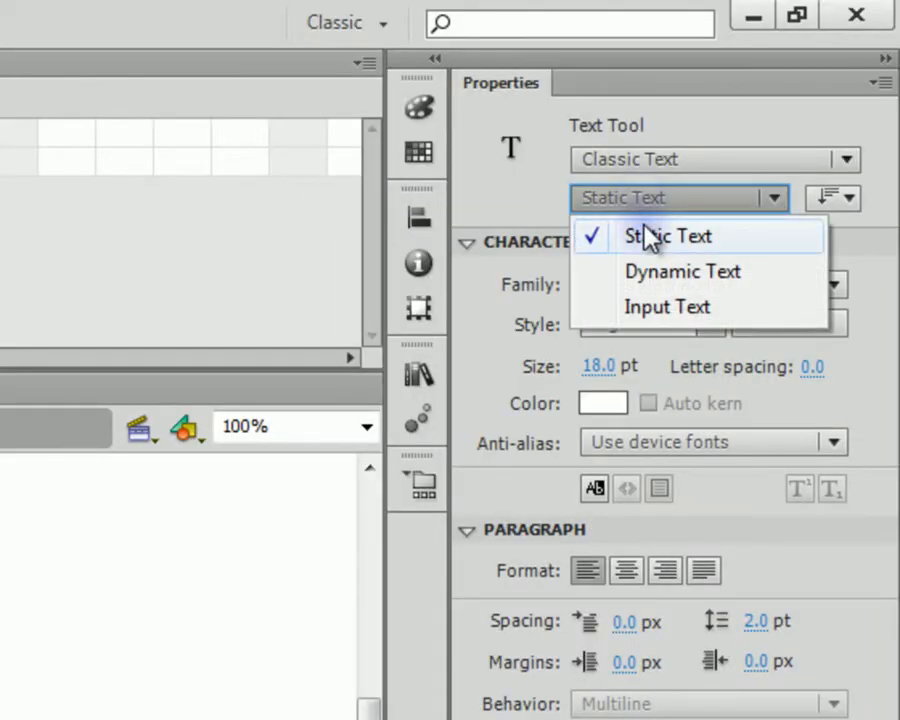
pyautogui.click(648, 236)
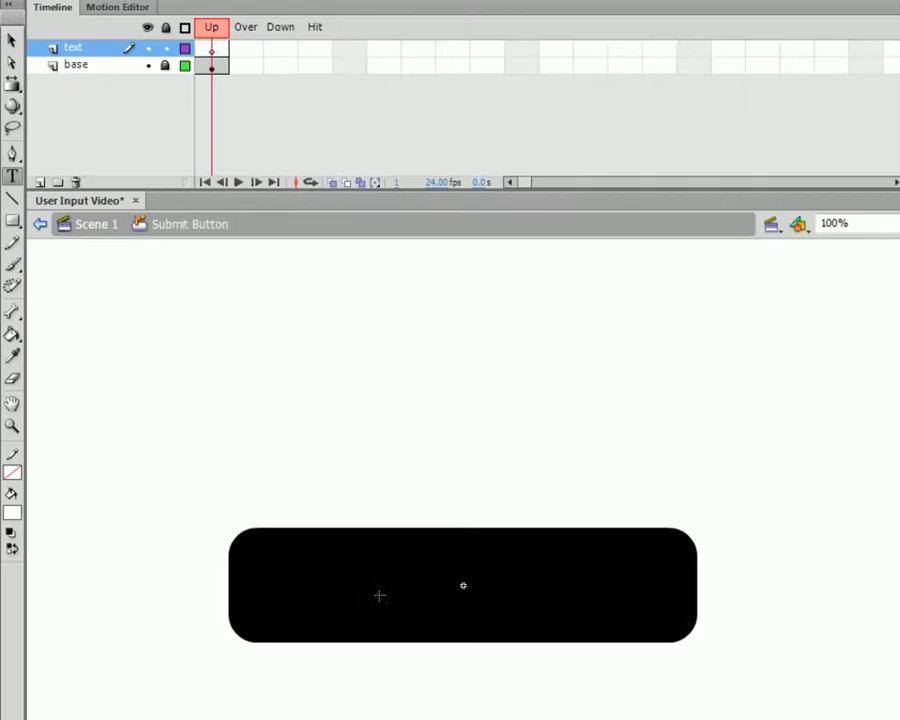
pyautogui.click(379, 596)
pyautogui.write('Submit')
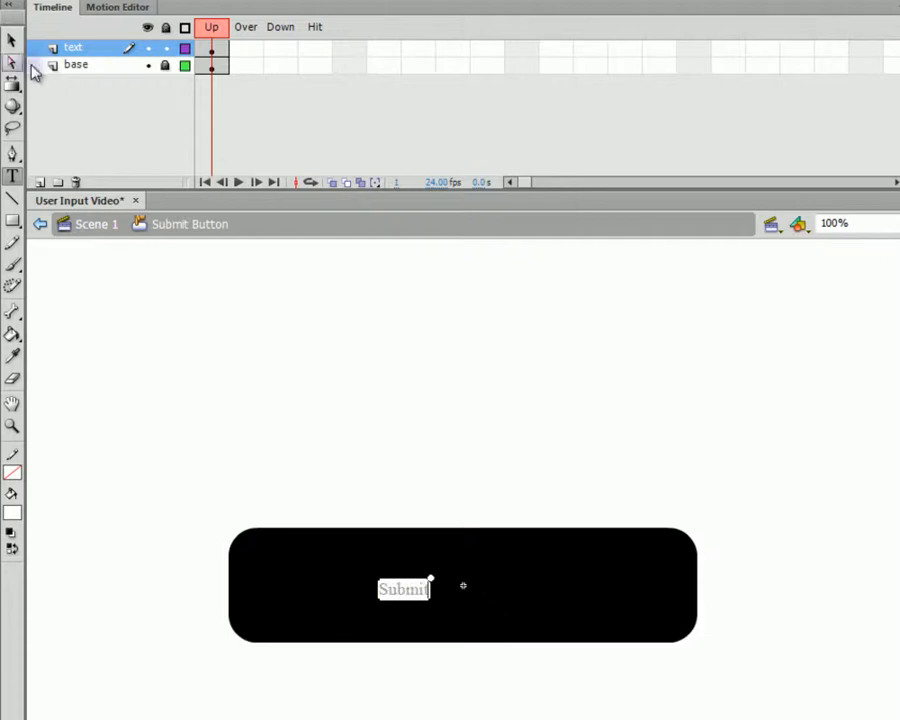
pyautogui.click(12, 40)
pyautogui.click(377, 314)
# Set the "Submit" text's font size to 56 pt
pyautogui.click(420, 597)
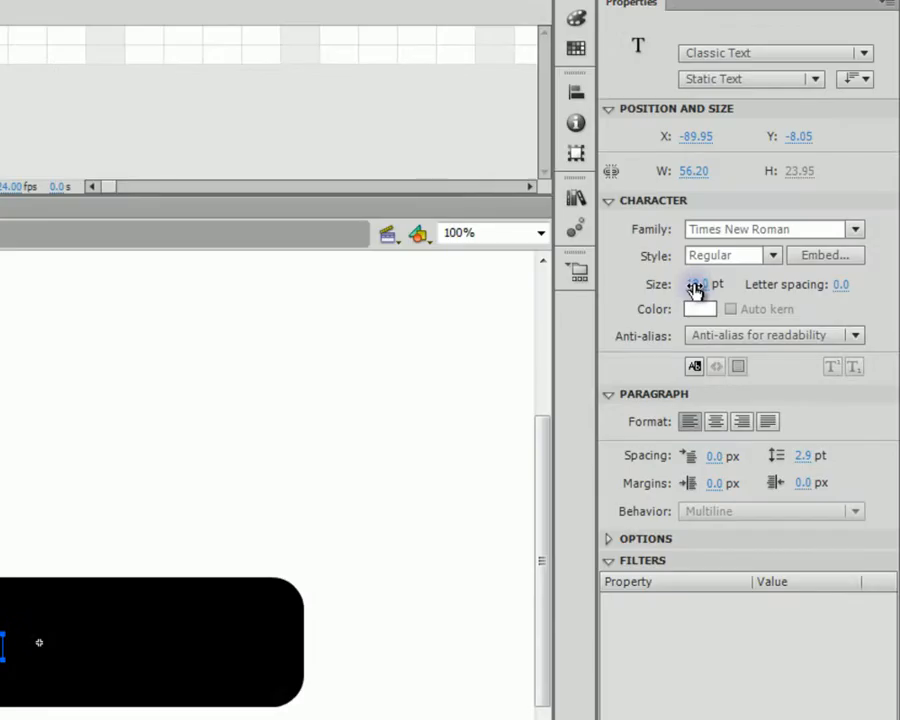
pyautogui.click(696, 285)
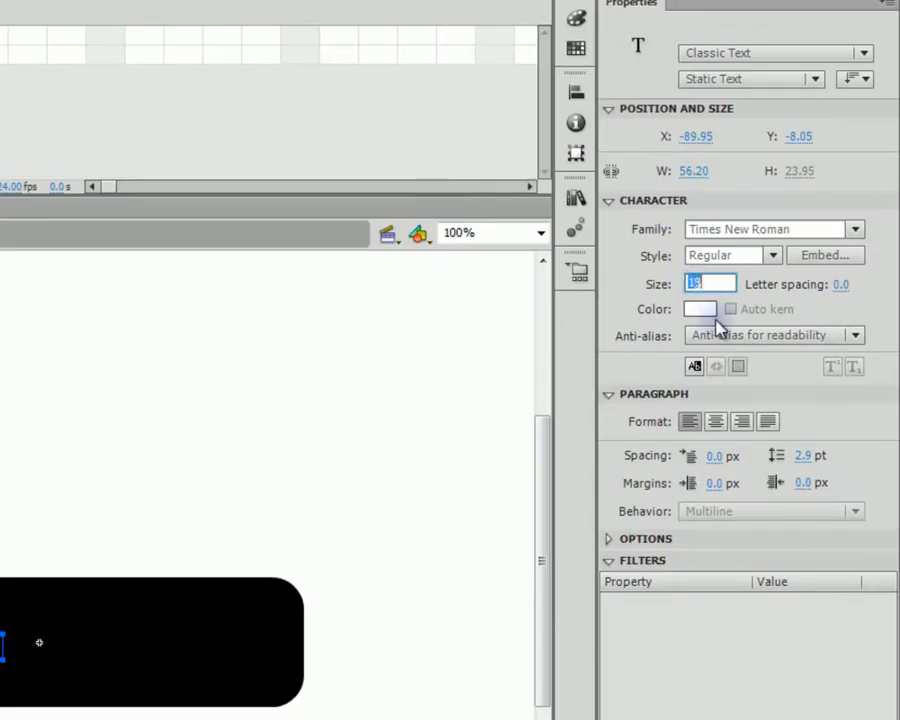
pyautogui.write('56')
pyautogui.press('Return')
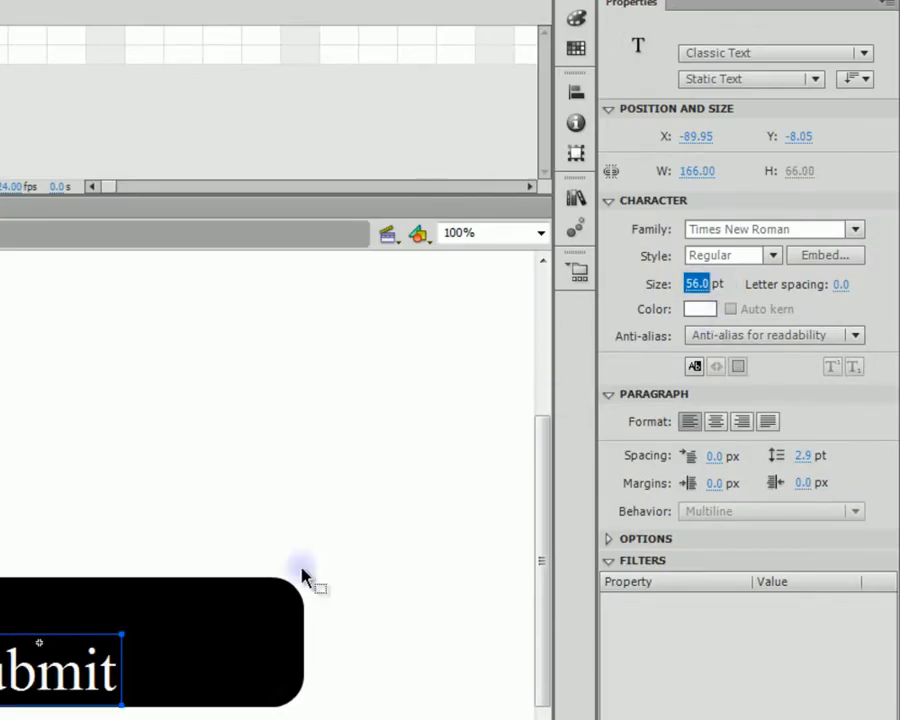
# Set the "Submit" text's font size to 72 pt
pyautogui.click(695, 284)
pyautogui.write('72')
pyautogui.press('Return')
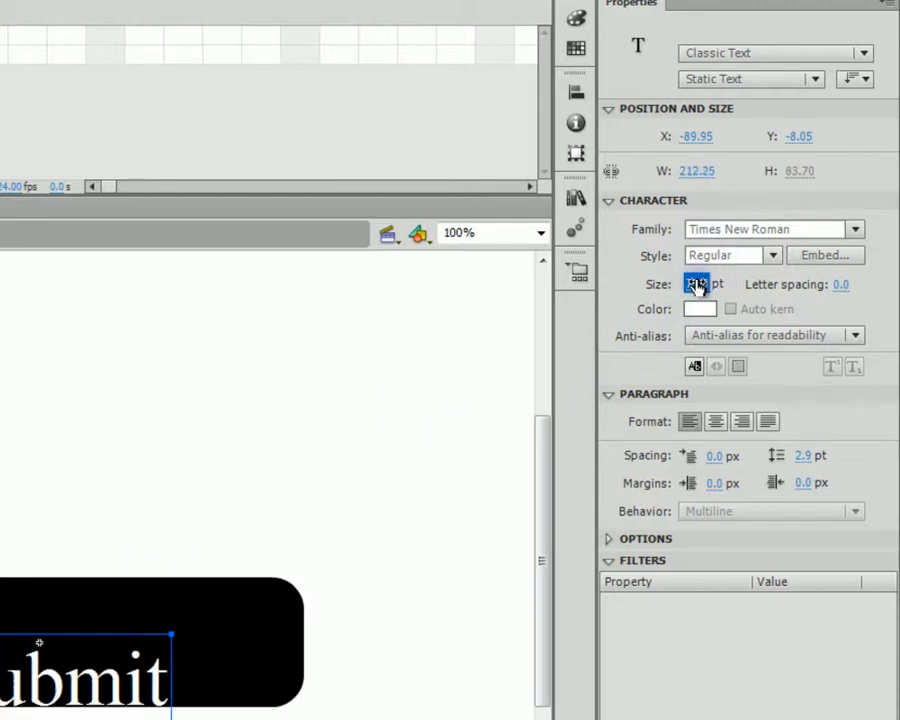
# Center the "Submit" text horizontally and vertically relative to the stage
pyautogui.click(574, 93)
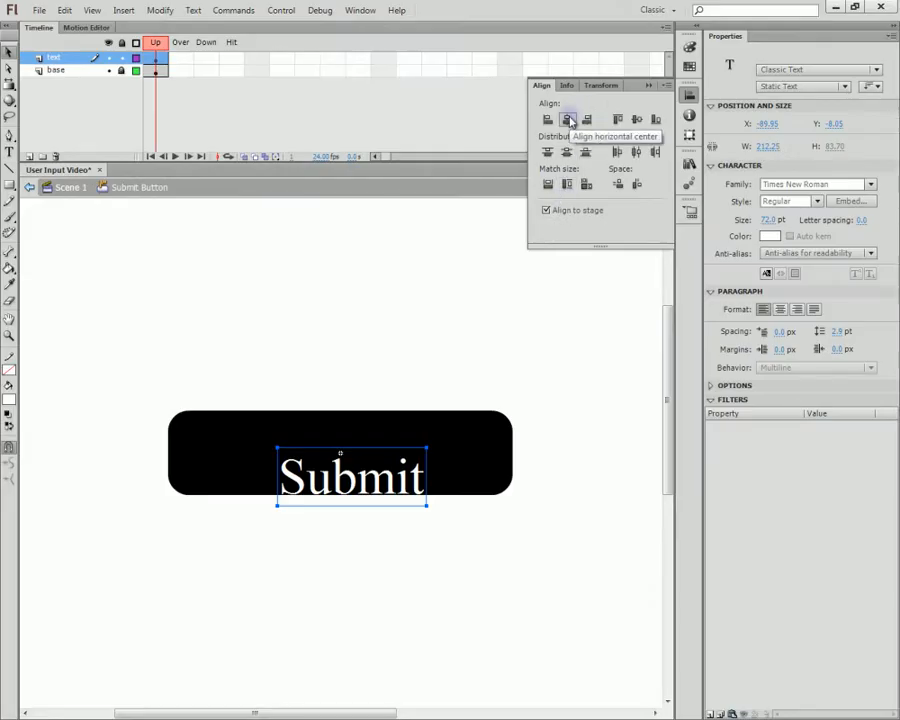
pyautogui.click(387, 129)
pyautogui.click(636, 120)
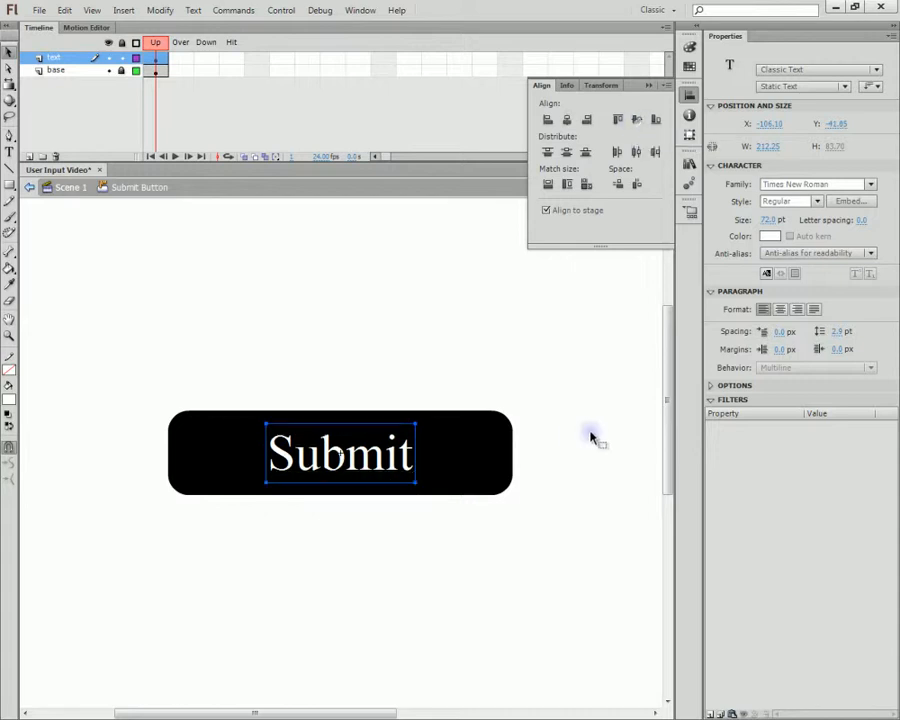
pyautogui.click(444, 393)
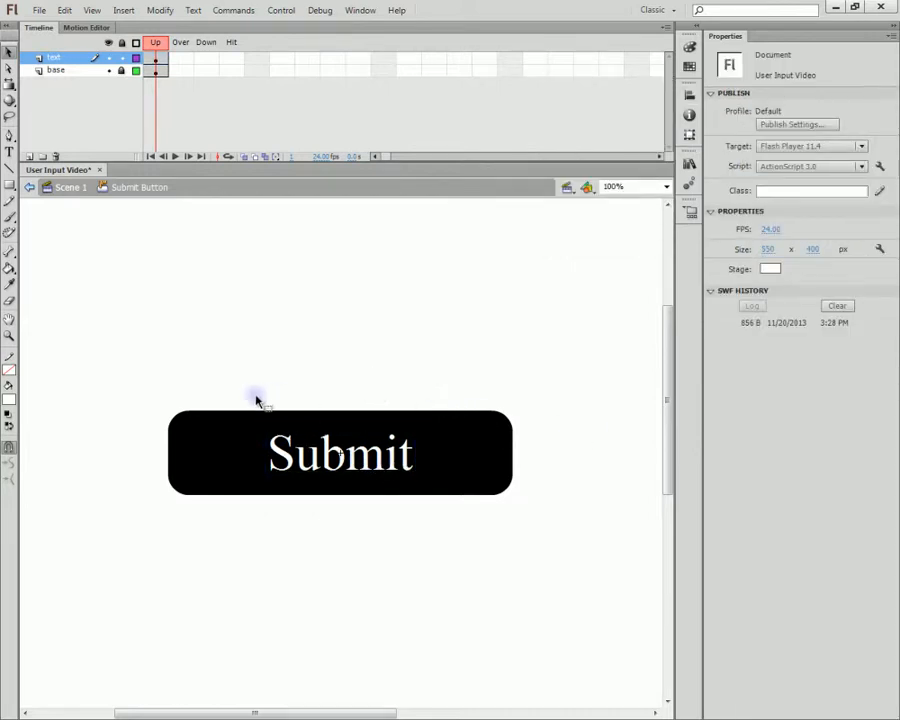
# Extend both the text and base layers with a regular frame in the Over state and compare it with the Up state
pyautogui.moveTo(192, 63); pyautogui.dragTo(186, 78)
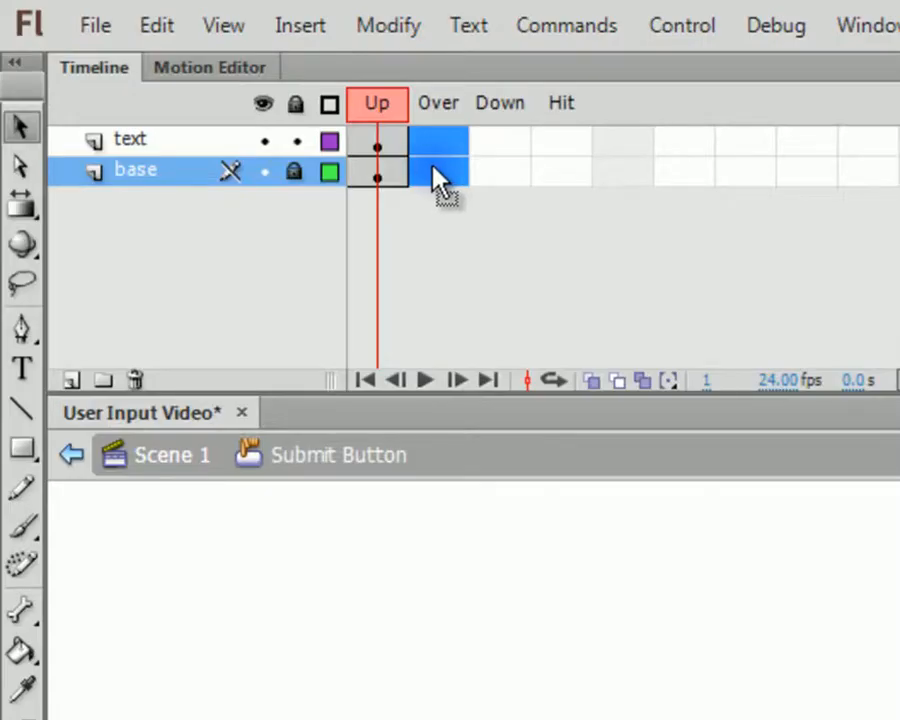
pyautogui.rightClick(174, 68)
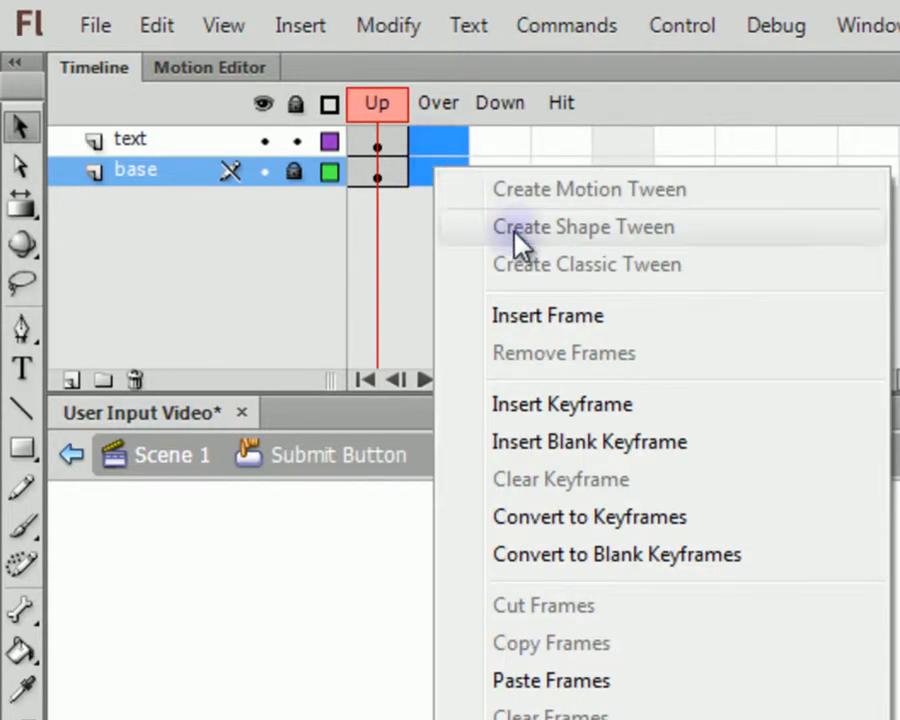
pyautogui.click(547, 314)
pyautogui.click(439, 168)
pyautogui.click(438, 145)
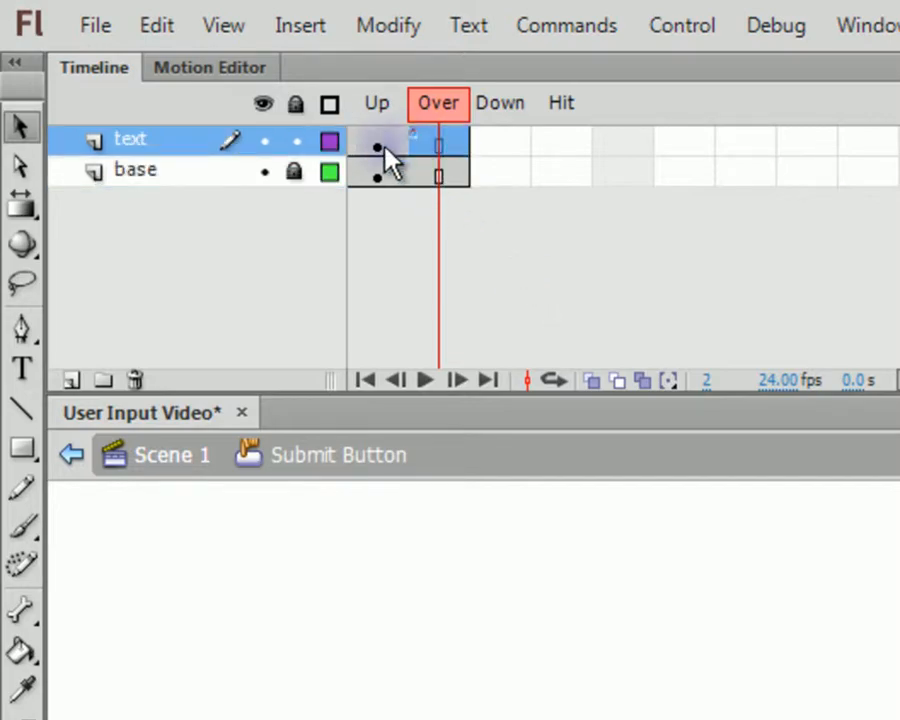
pyautogui.click(383, 146)
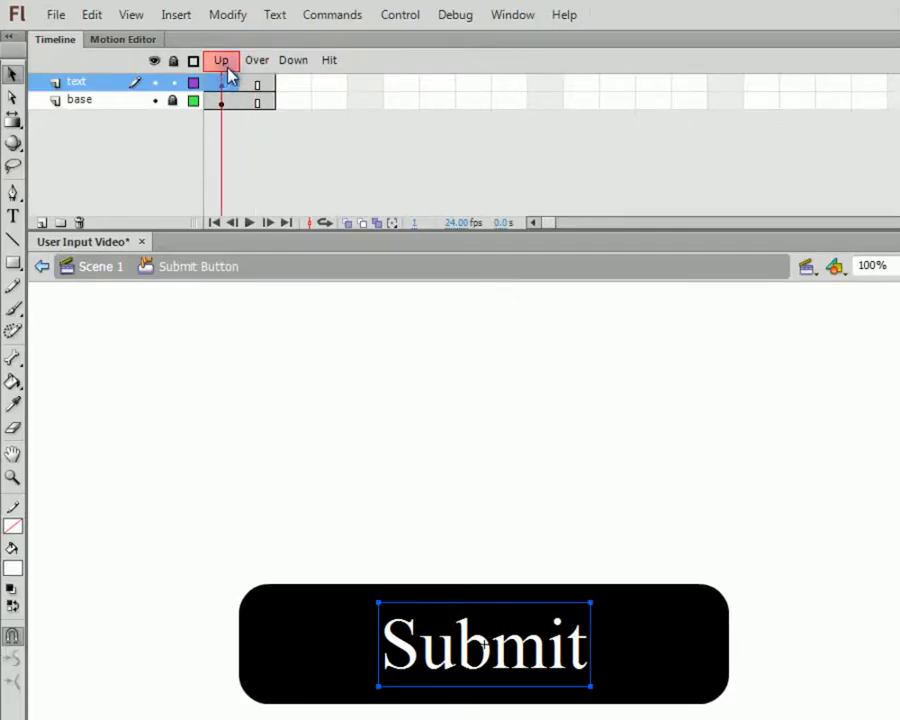
pyautogui.click(247, 63)
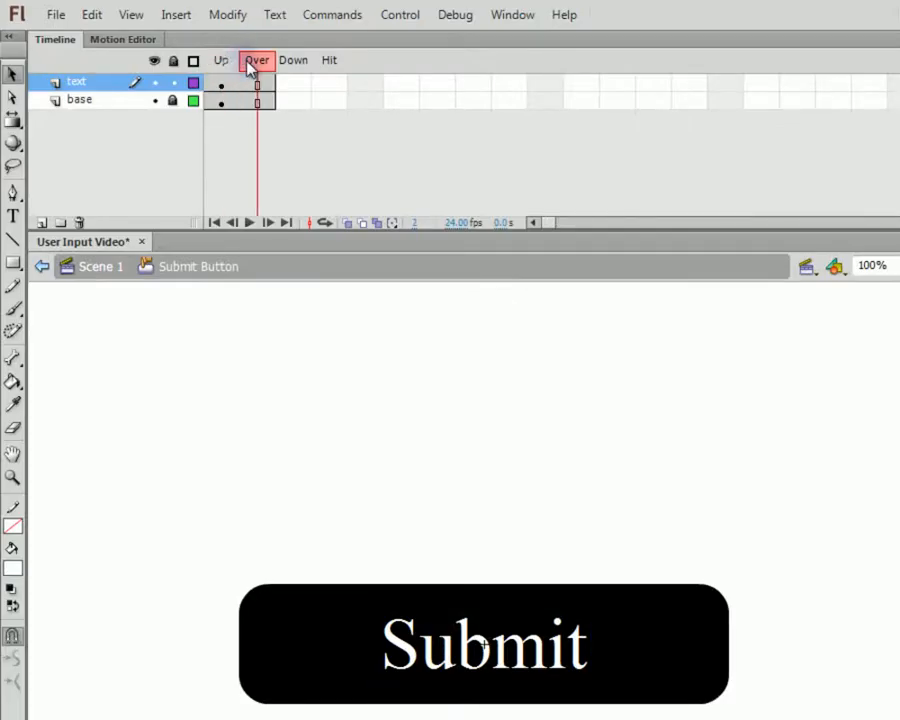
# Extend the base layer to the Hit state and insert a keyframe there, leaving the text layer out of it
pyautogui.click(292, 102)
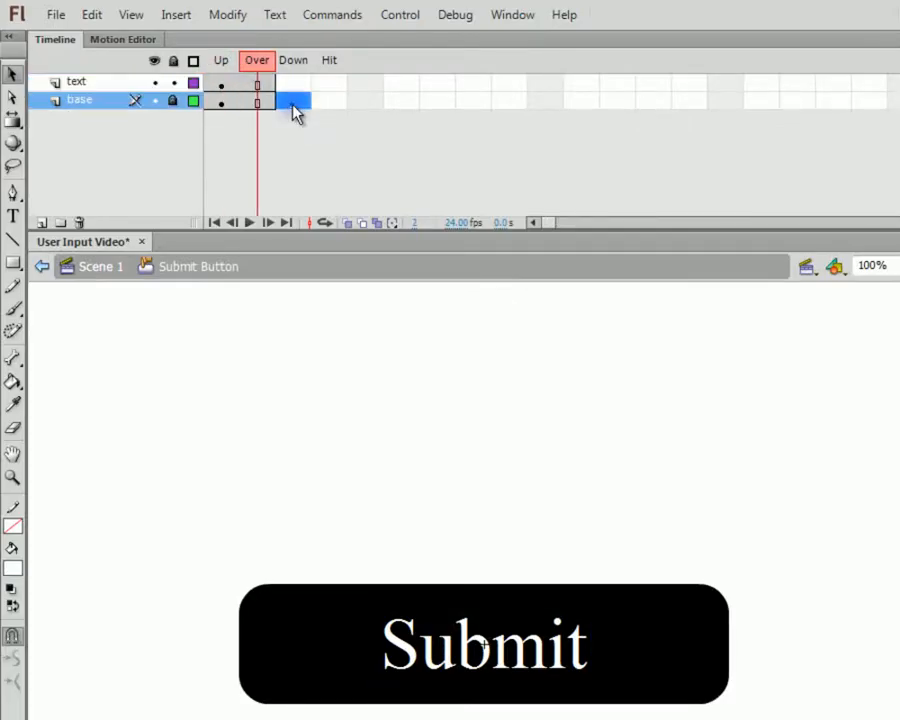
pyautogui.click(293, 86)
pyautogui.click(294, 102)
pyautogui.click(294, 84)
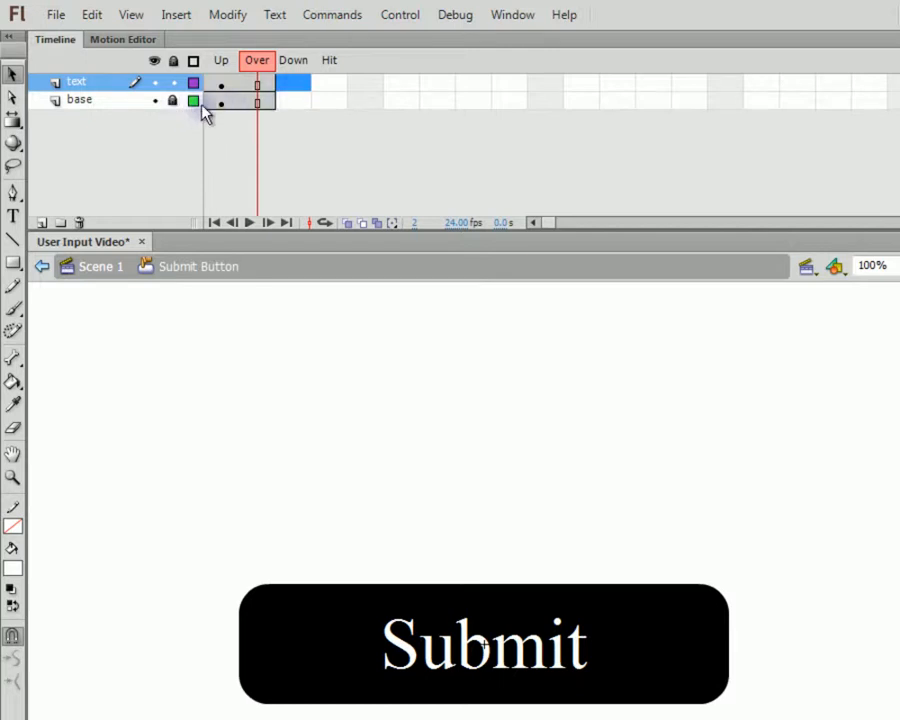
pyautogui.click(292, 102)
pyautogui.rightClick(331, 102)
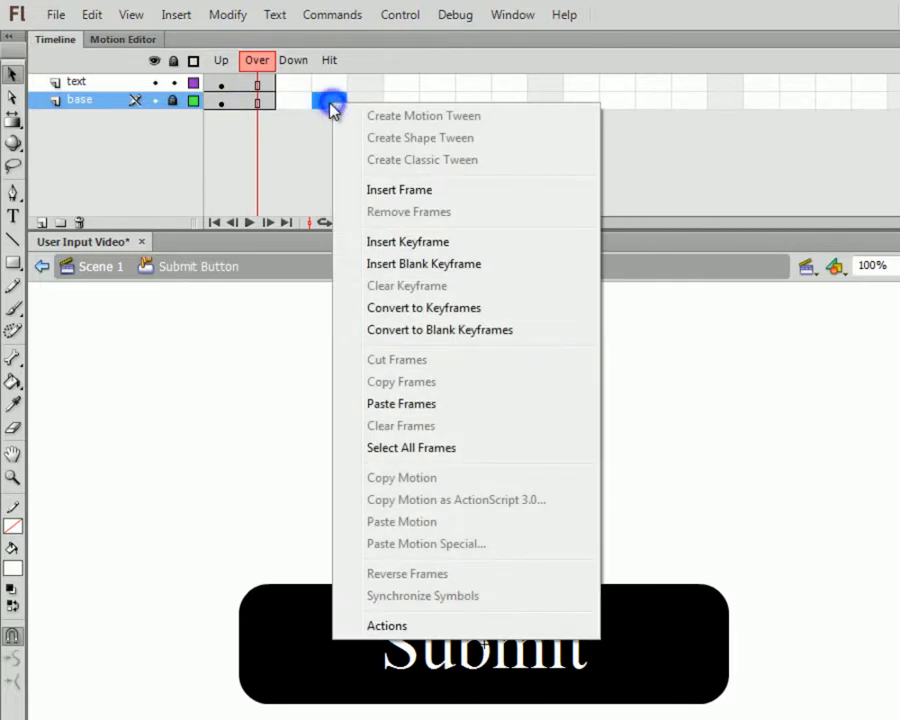
pyautogui.click(410, 190)
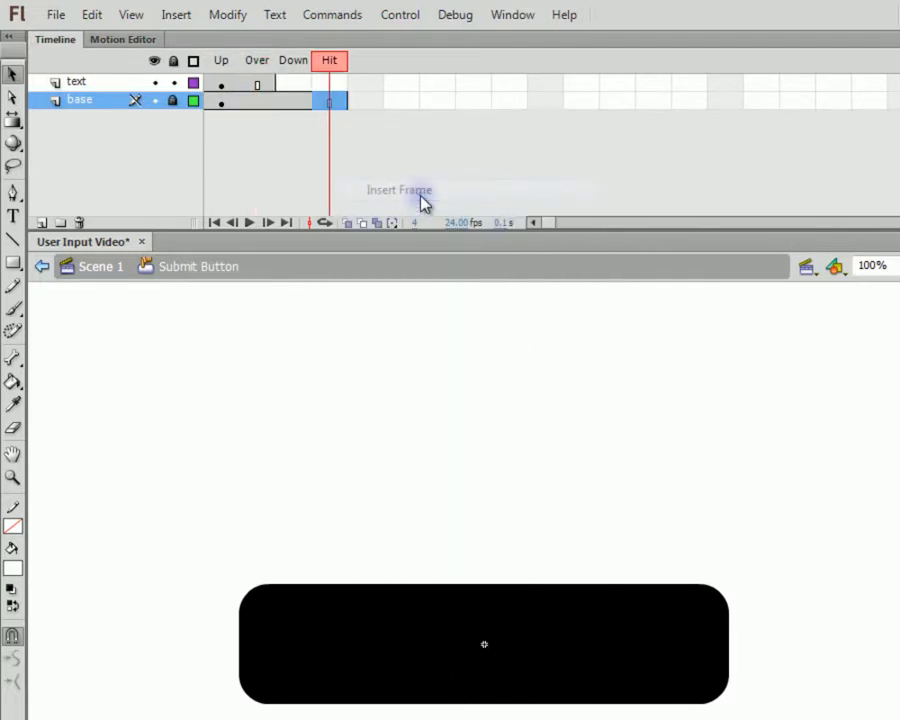
pyautogui.rightClick(340, 103)
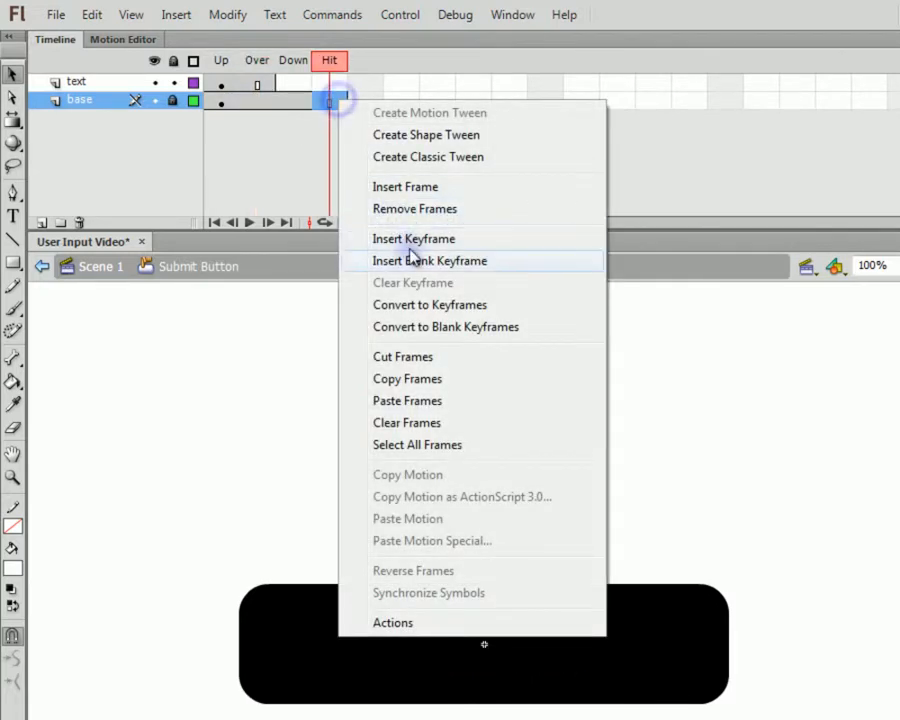
pyautogui.click(412, 241)
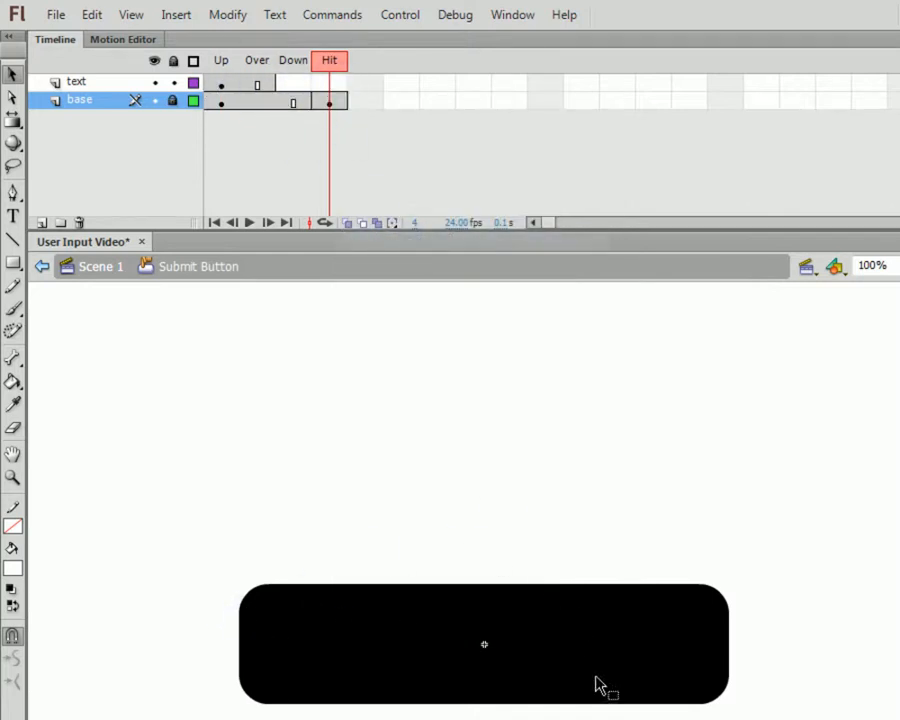
# Insert keyframes in the Down state on the base and text layers, and review the Up and Hit states
pyautogui.rightClick(292, 102)
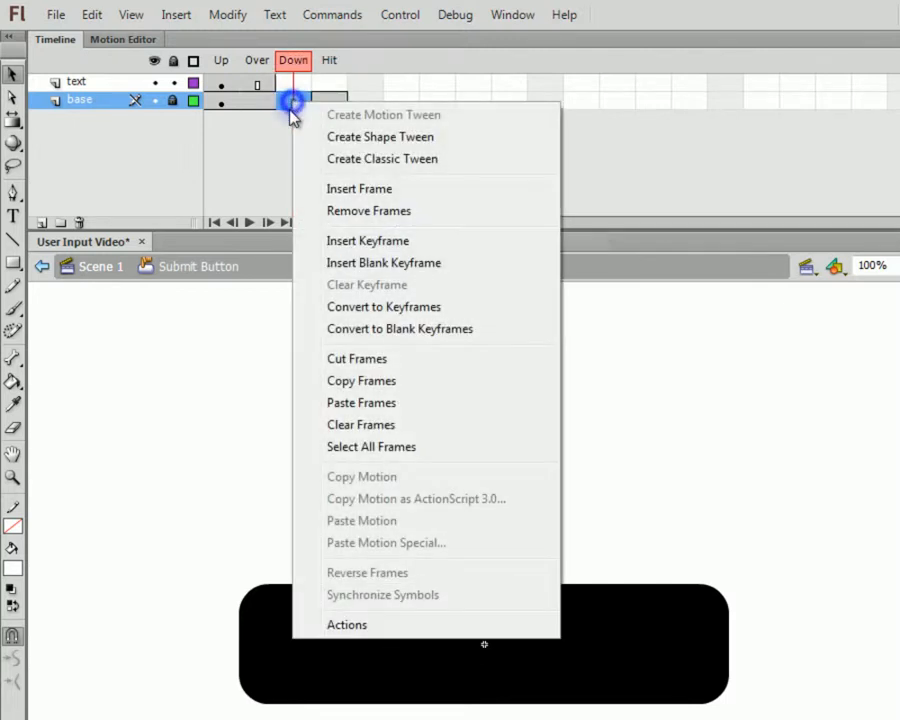
pyautogui.click(362, 239)
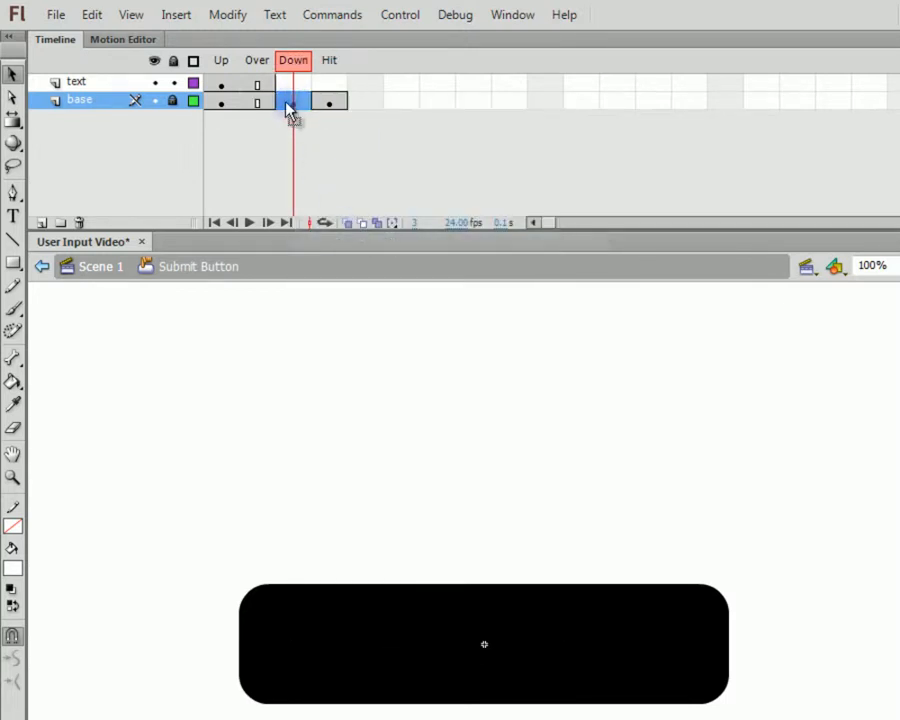
pyautogui.rightClick(288, 84)
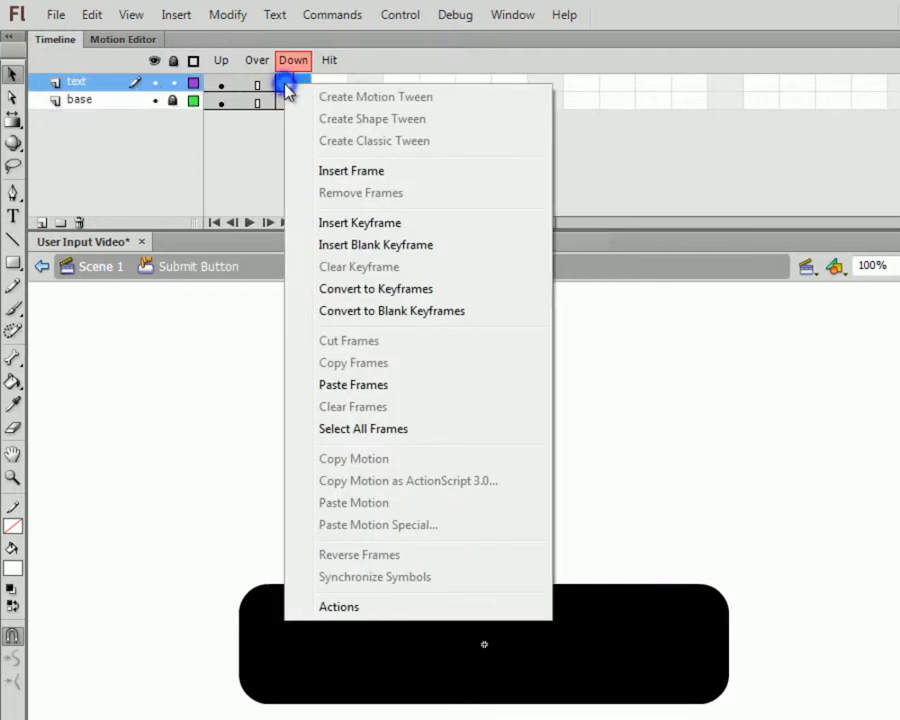
pyautogui.click(360, 225)
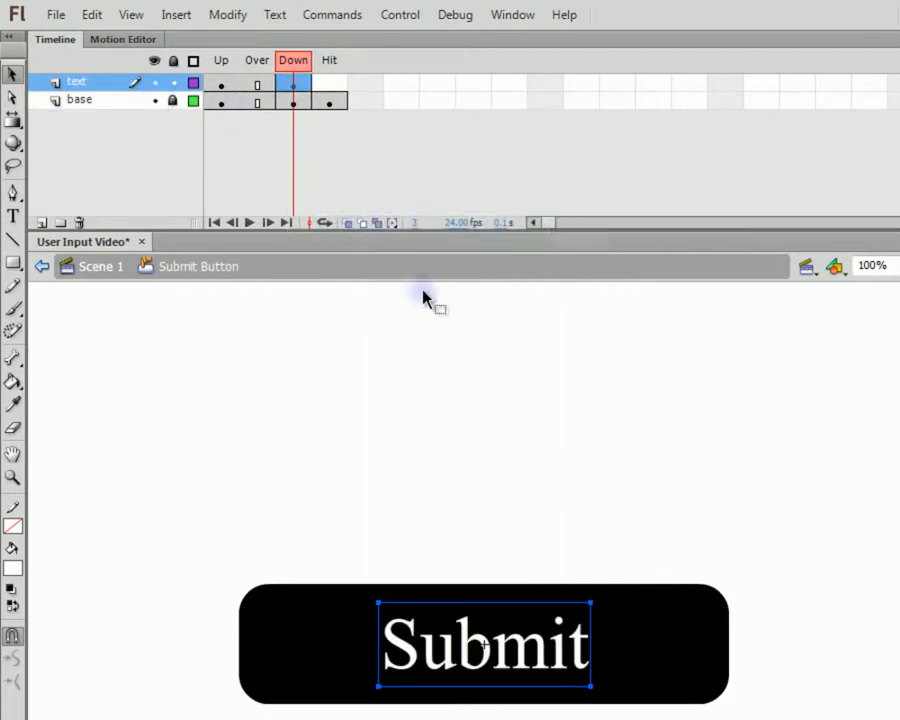
pyautogui.click(223, 61)
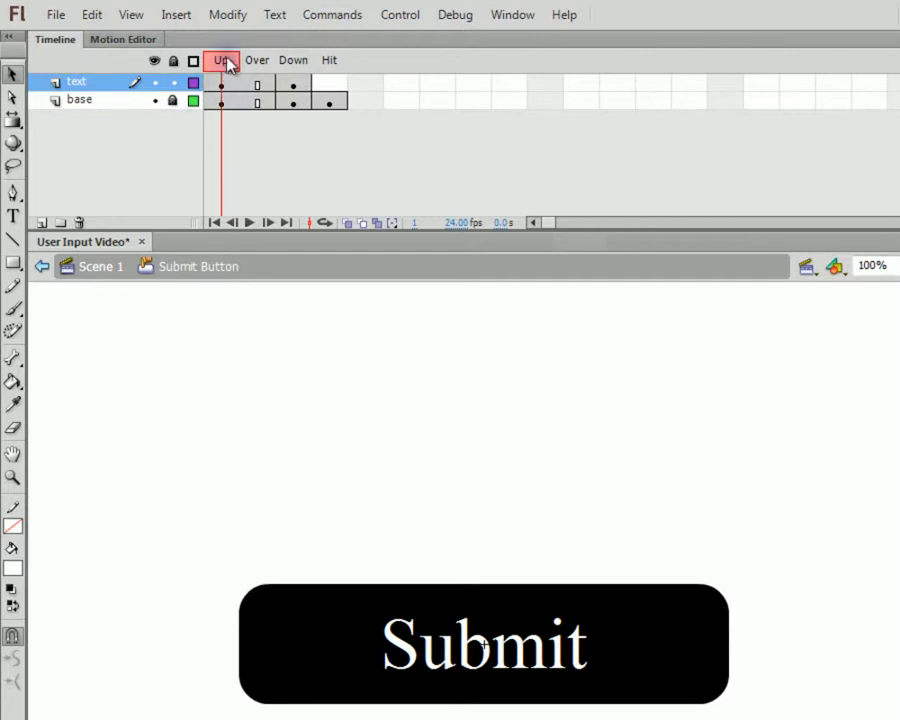
pyautogui.click(336, 64)
pyautogui.click(337, 101)
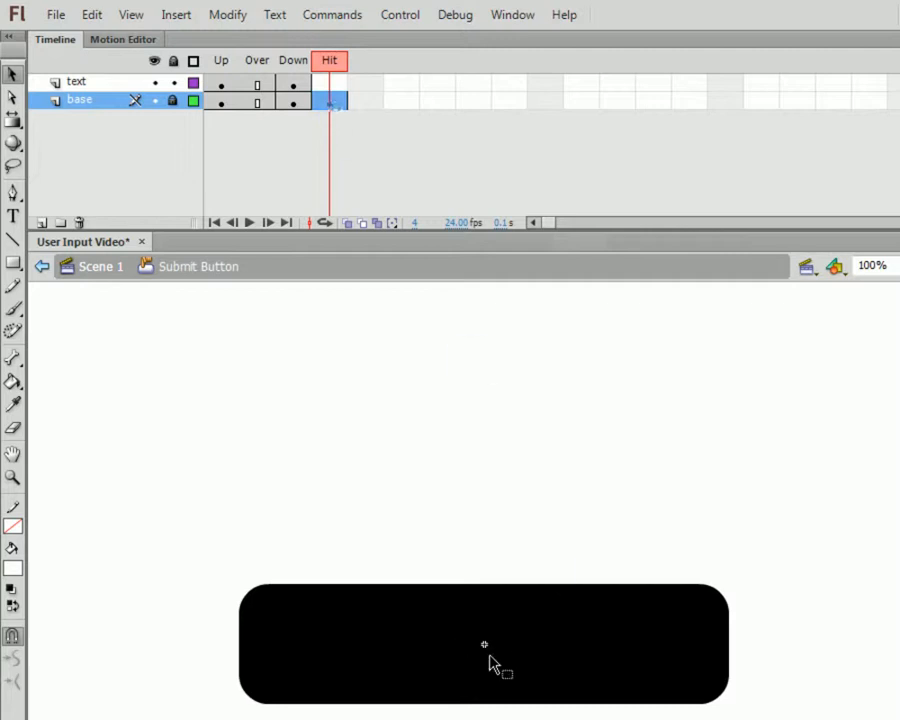
# In the Down state, unlock the base layer and shift the rectangle and "Submit" text down together by 10 px
pyautogui.click(293, 61)
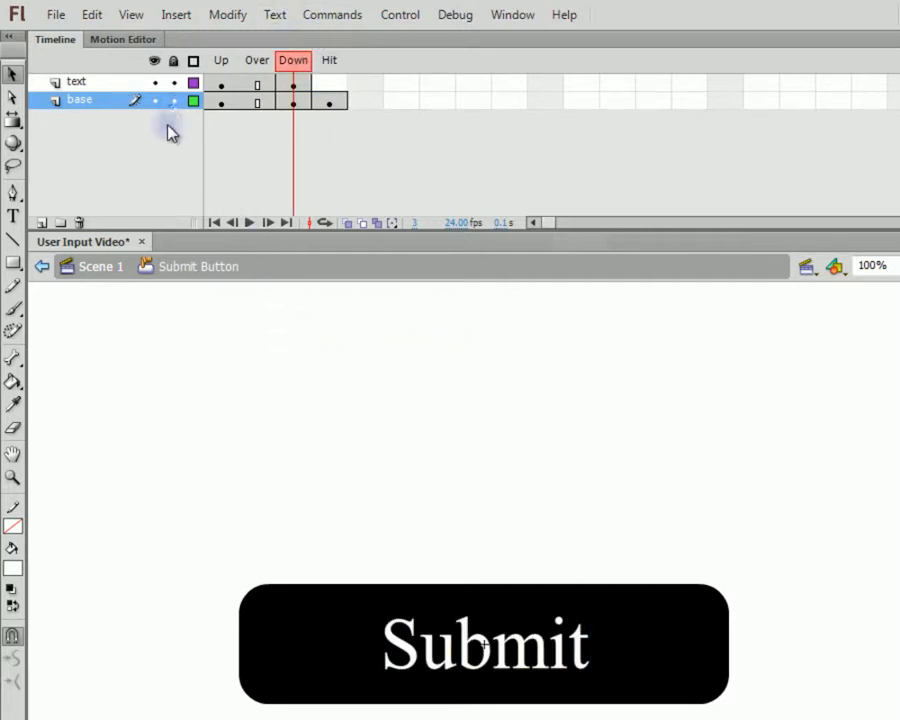
pyautogui.moveTo(157, 520); pyautogui.dragTo(660, 719)
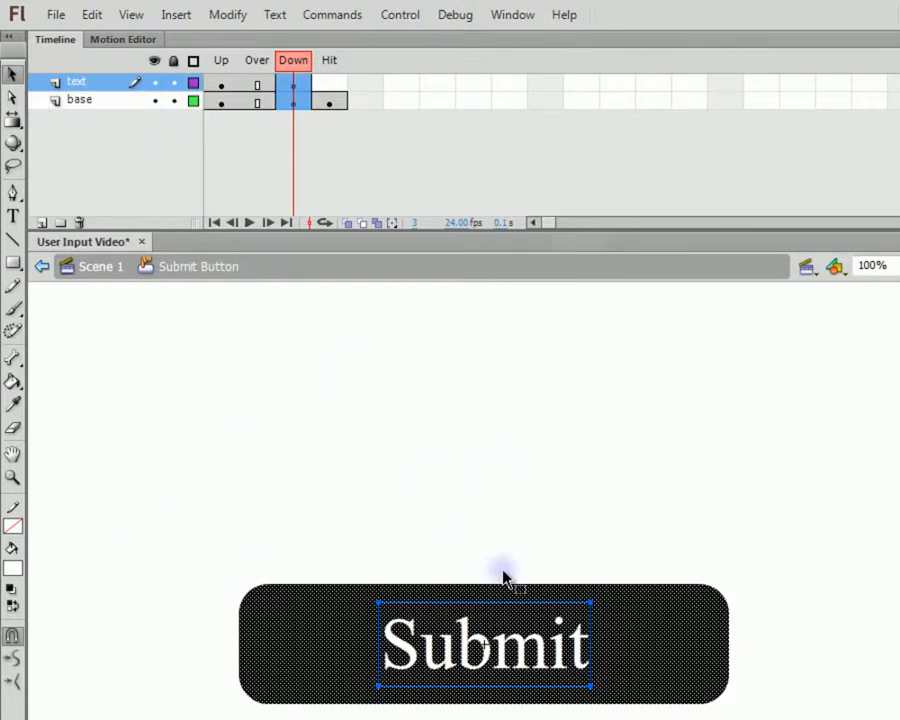
pyautogui.hotkey('shift', 'Down')
pyautogui.click(456, 495)
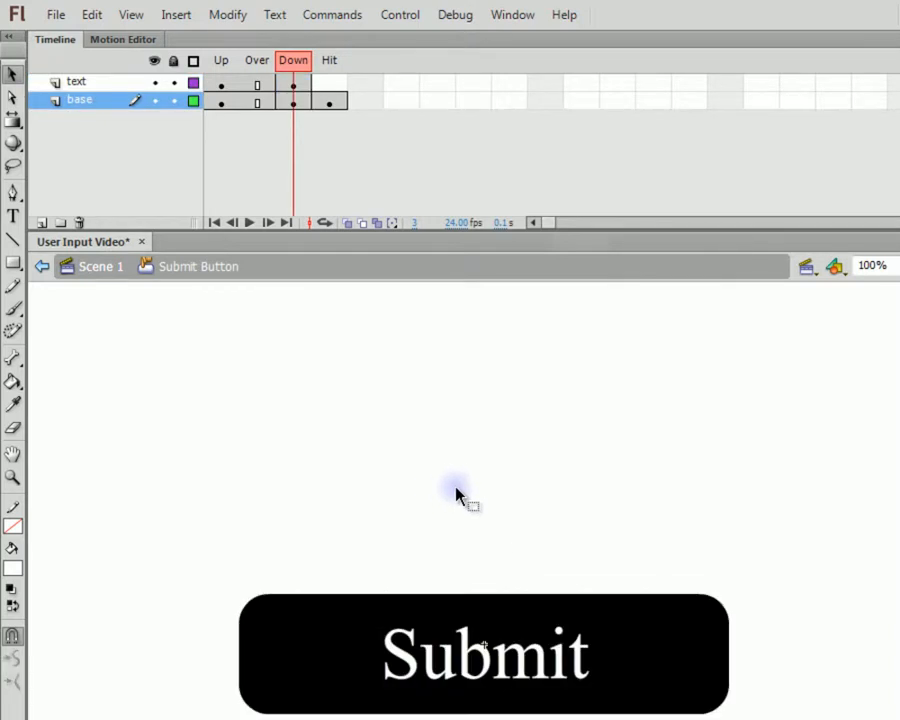
# Return to Scene 1 and place an instance of Submit Button from the library below the two text fields
pyautogui.click(43, 270)
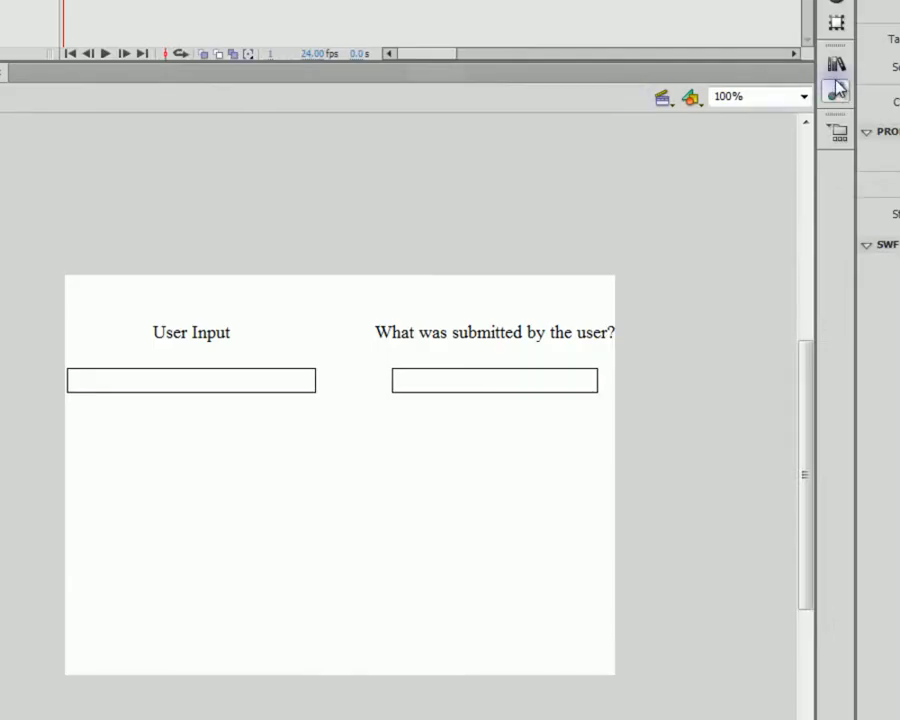
pyautogui.click(836, 66)
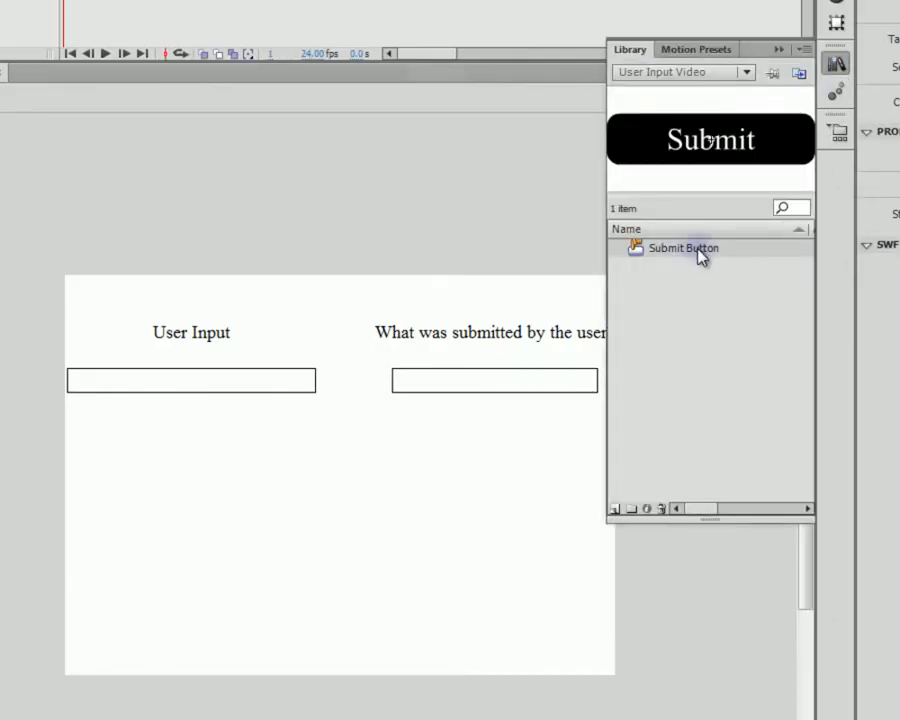
pyautogui.moveTo(700, 252); pyautogui.dragTo(350, 522)
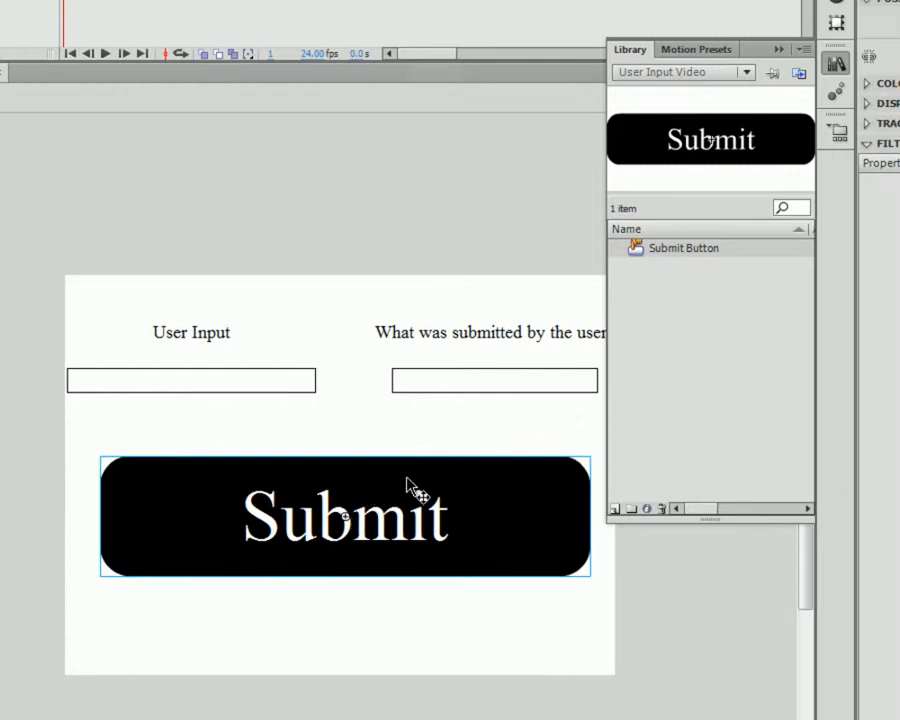
# Test the movie to try the button, close the preview, and move the Submit button slightly up toward the text fields
pyautogui.hotkey('ctrl', 'Return')
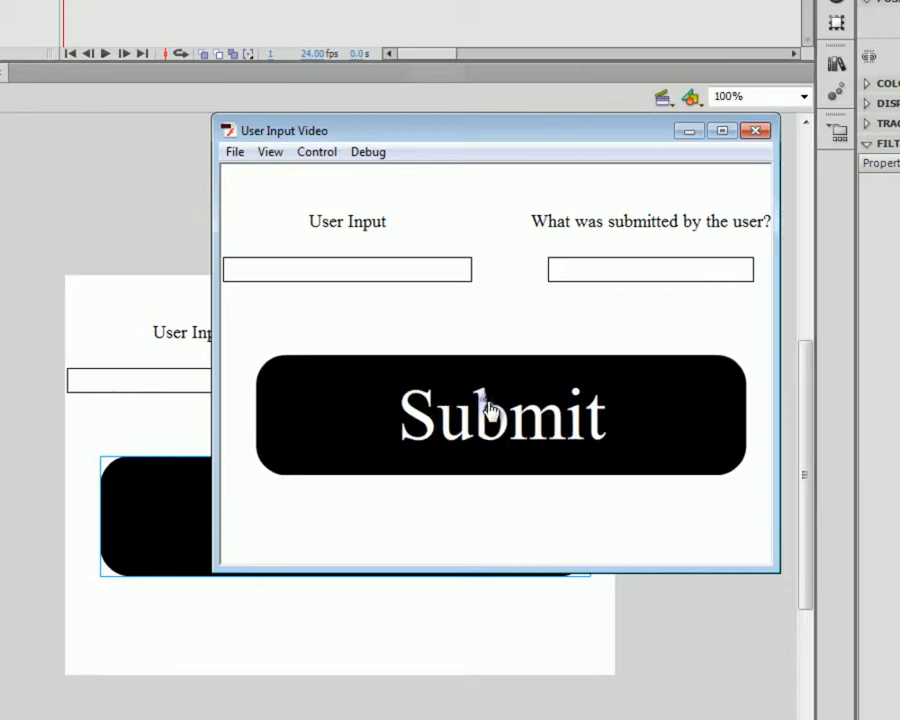
pyautogui.click(755, 131)
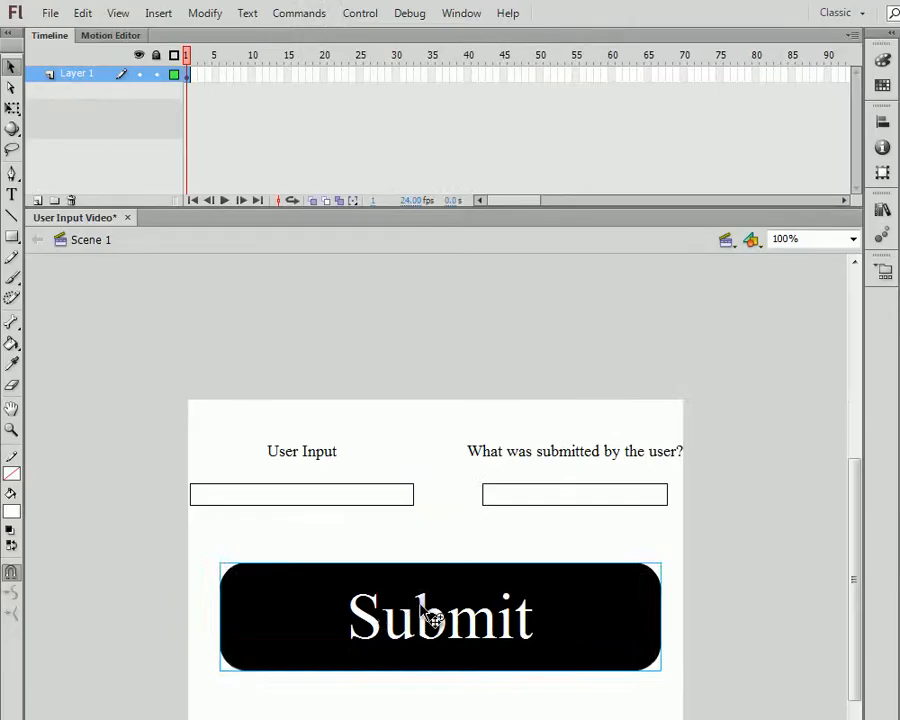
pyautogui.moveTo(421, 605); pyautogui.dragTo(421, 584)
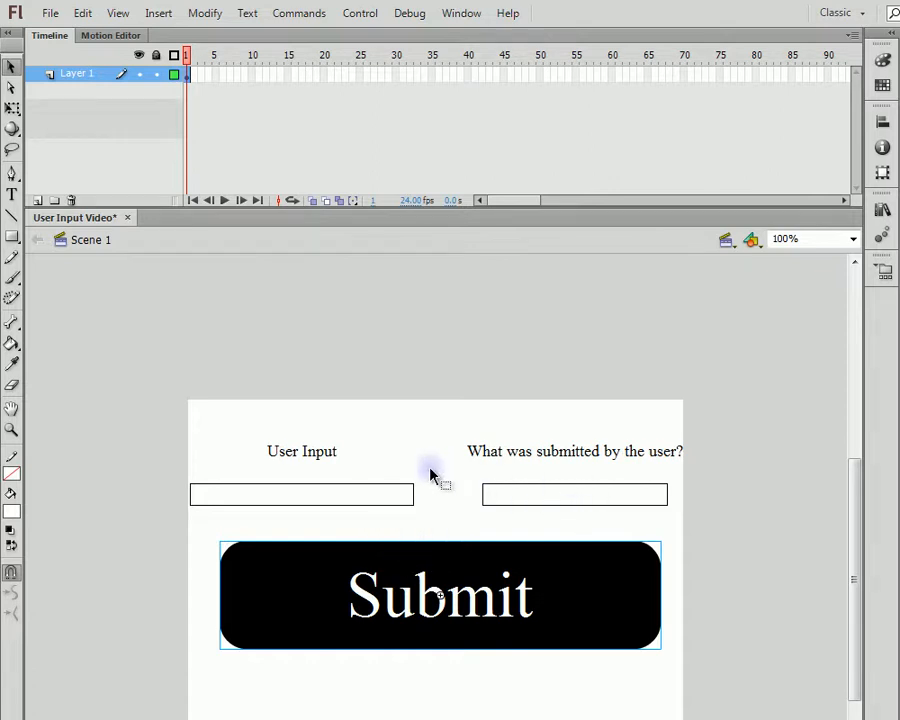
# Duplicate the Submit Button library symbol as "Clear Button" and open the copy for editing
pyautogui.click(883, 212)
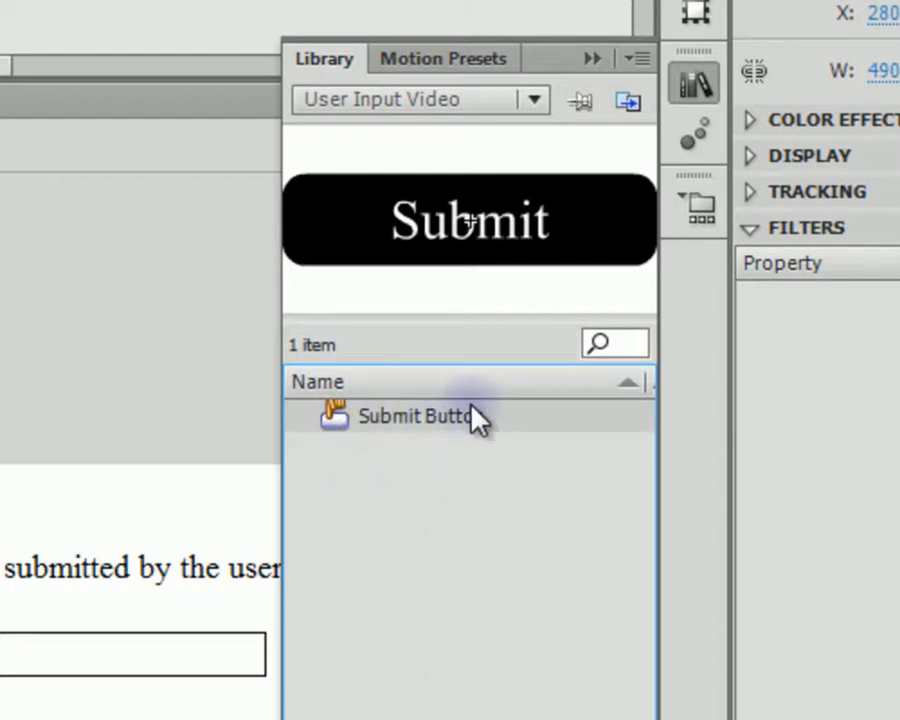
pyautogui.rightClick(420, 418)
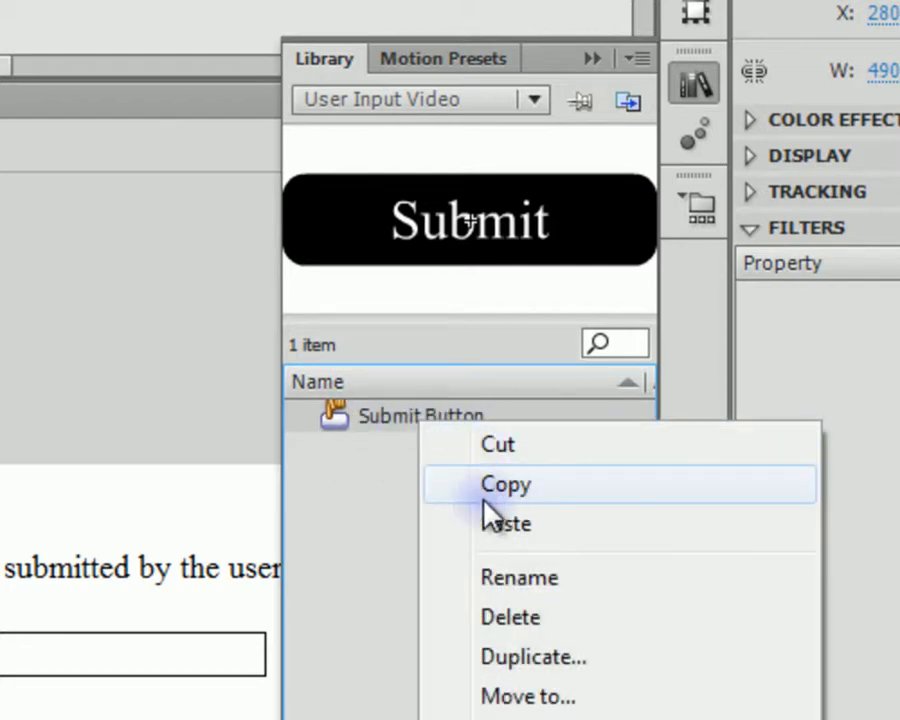
pyautogui.click(531, 657)
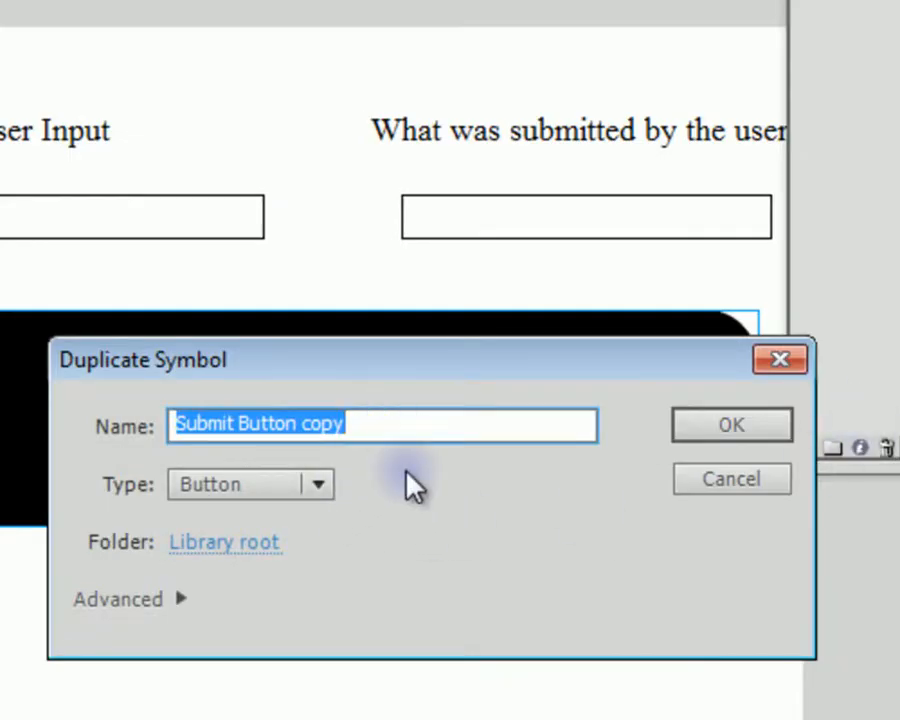
pyautogui.write('Clear Butt')
pyautogui.press('Return')
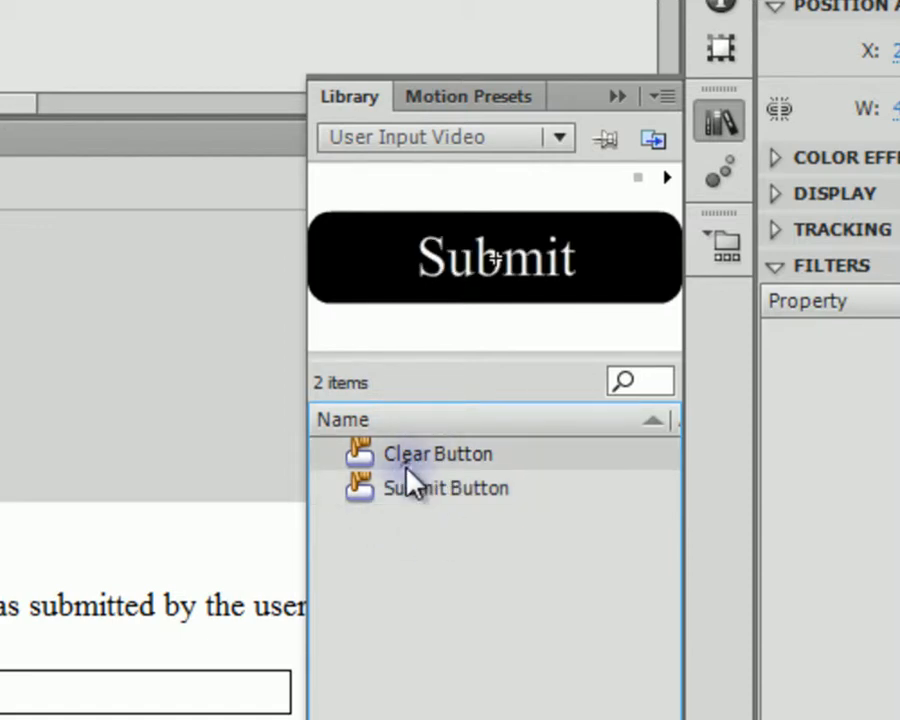
pyautogui.doubleClick(482, 321)
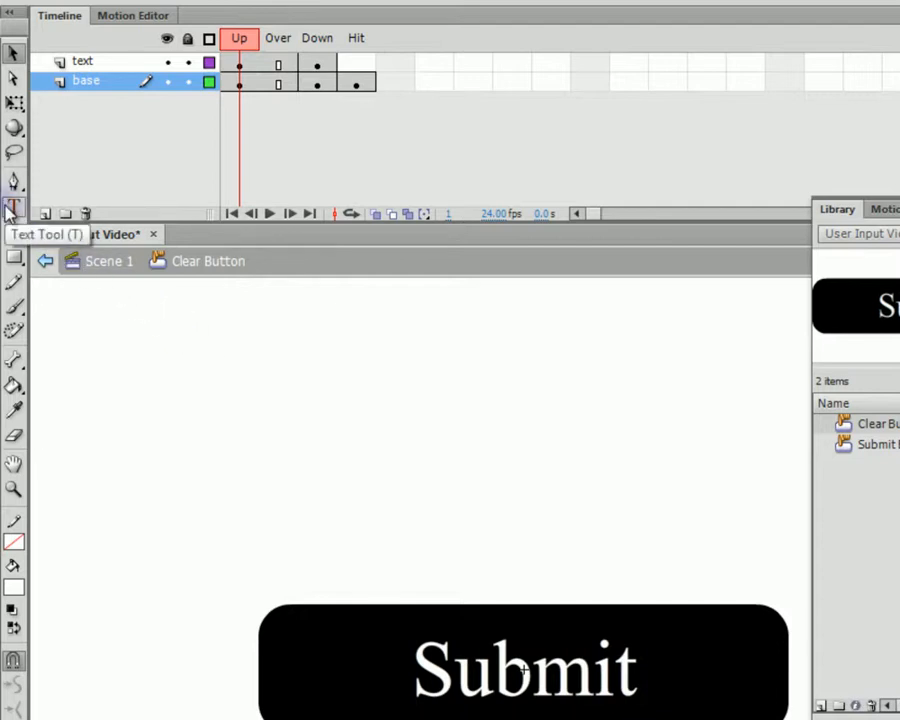
# In the Up state's text layer, replace the "Submit" text with "Clear"
pyautogui.click(100, 61)
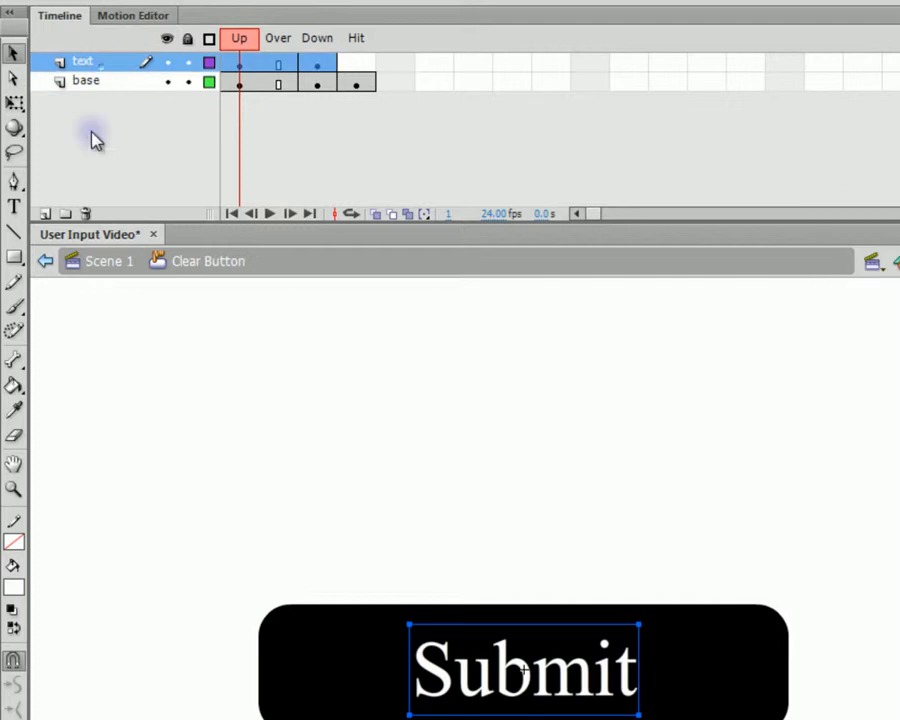
pyautogui.click(14, 207)
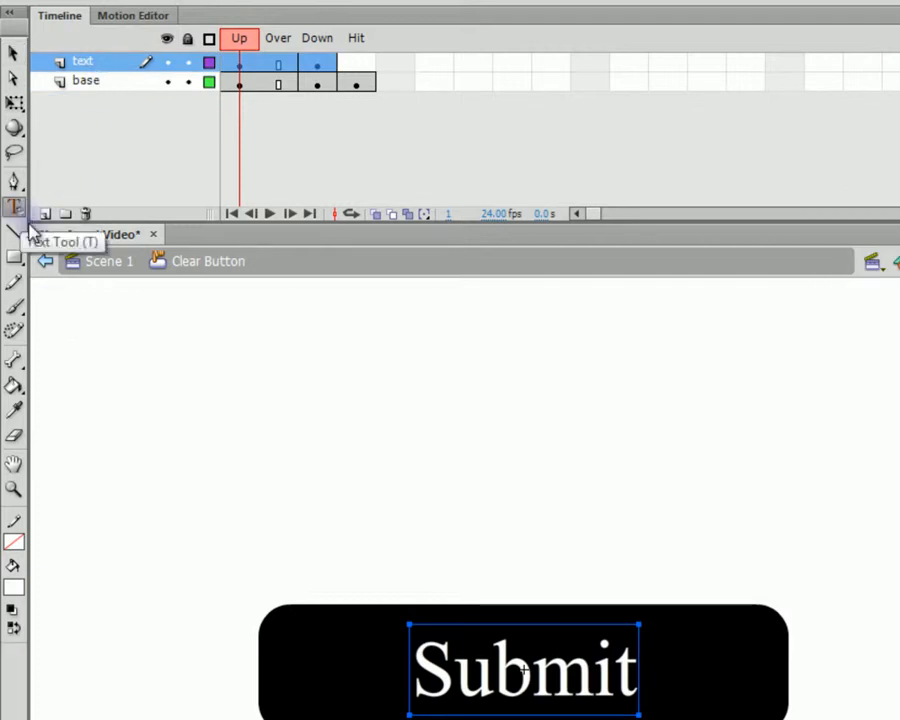
pyautogui.click(240, 68)
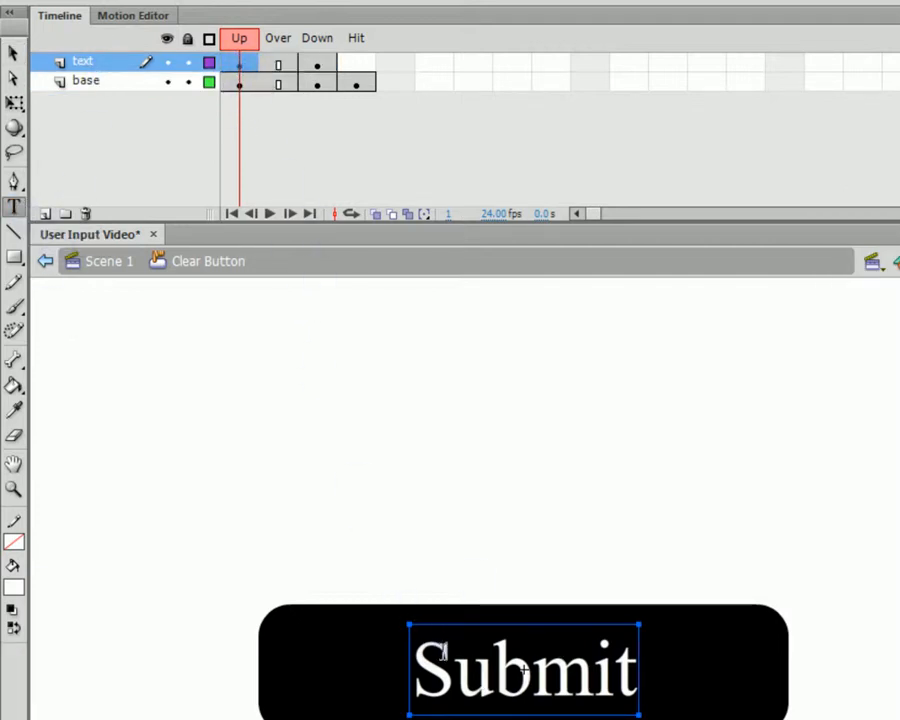
pyautogui.moveTo(454, 665); pyautogui.dragTo(638, 665)
pyautogui.hotkey('shift', 'Left')
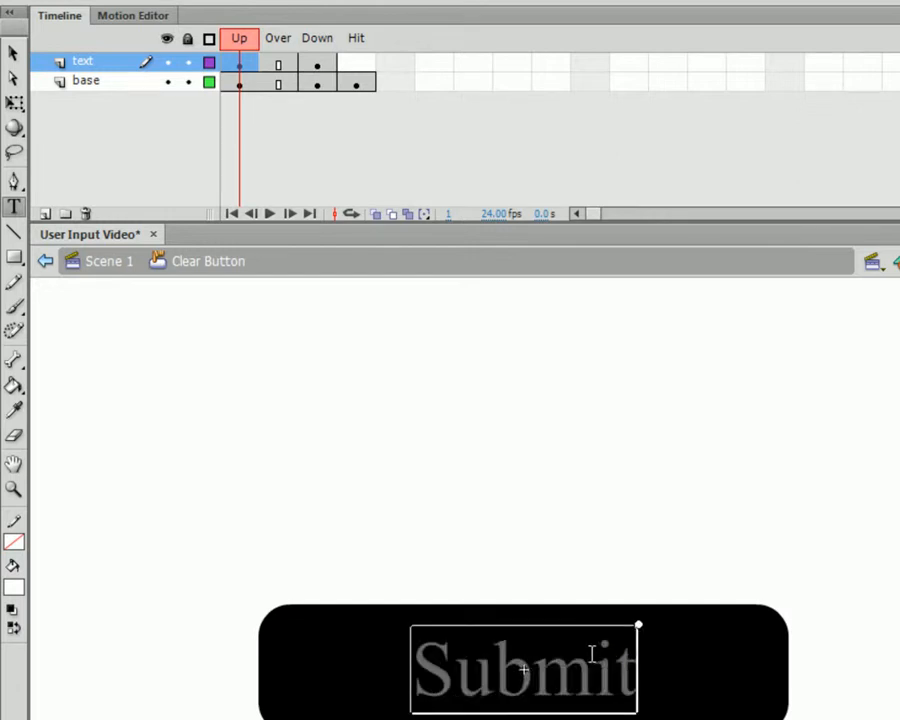
pyautogui.write('Clear')
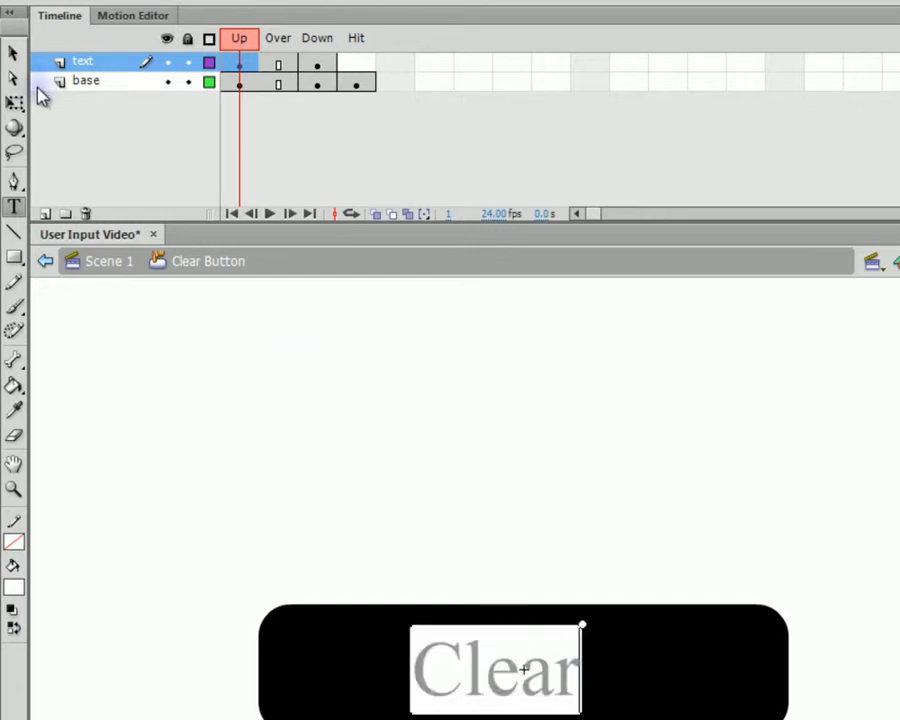
# Center the Up-state "Clear" text horizontally on the stage
pyautogui.click(14, 52)
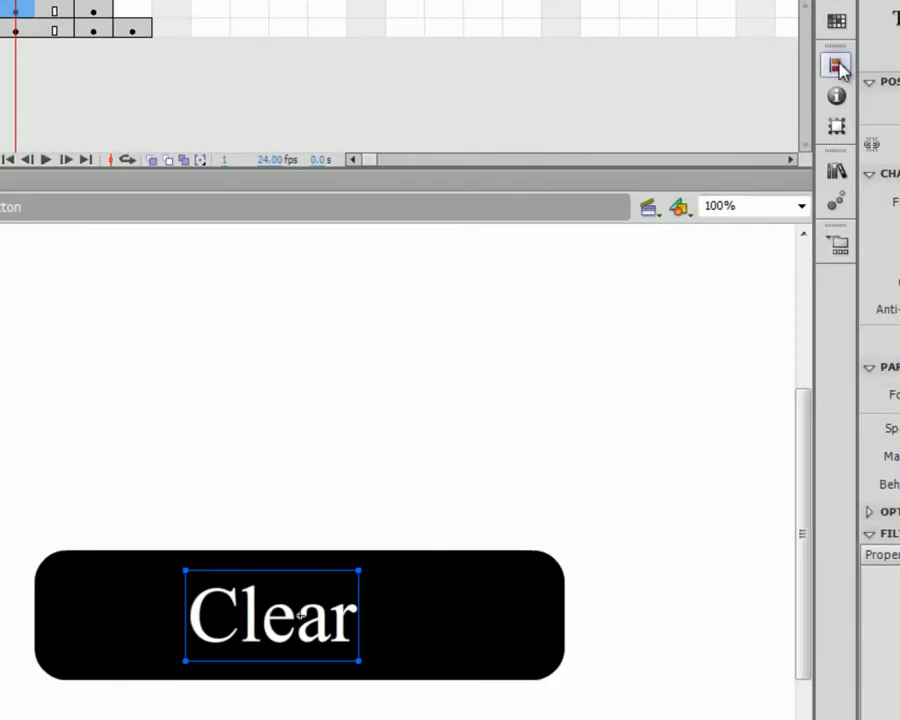
pyautogui.click(838, 66)
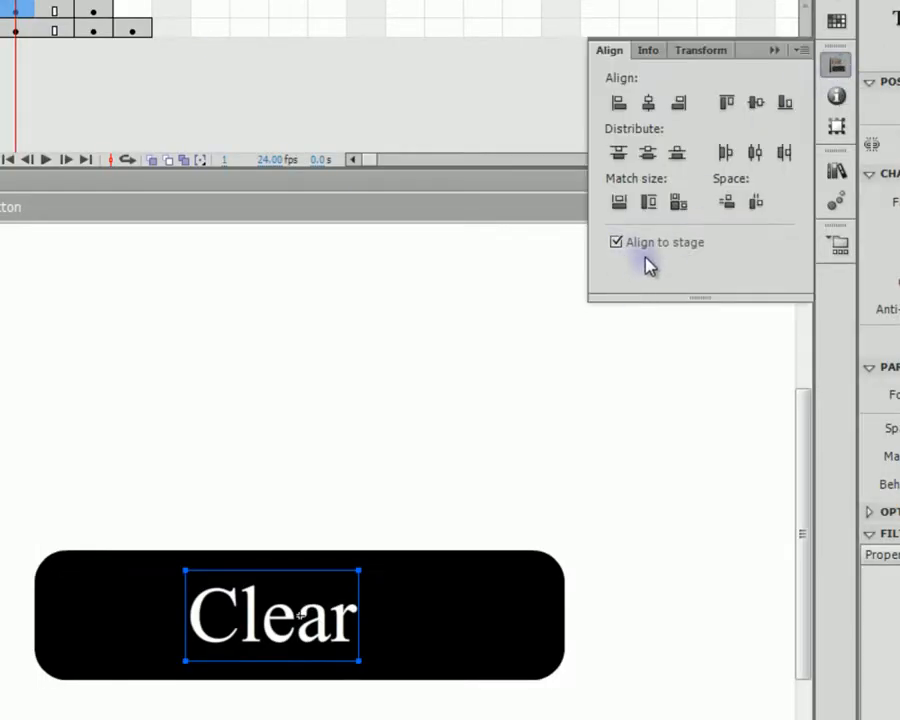
pyautogui.click(648, 102)
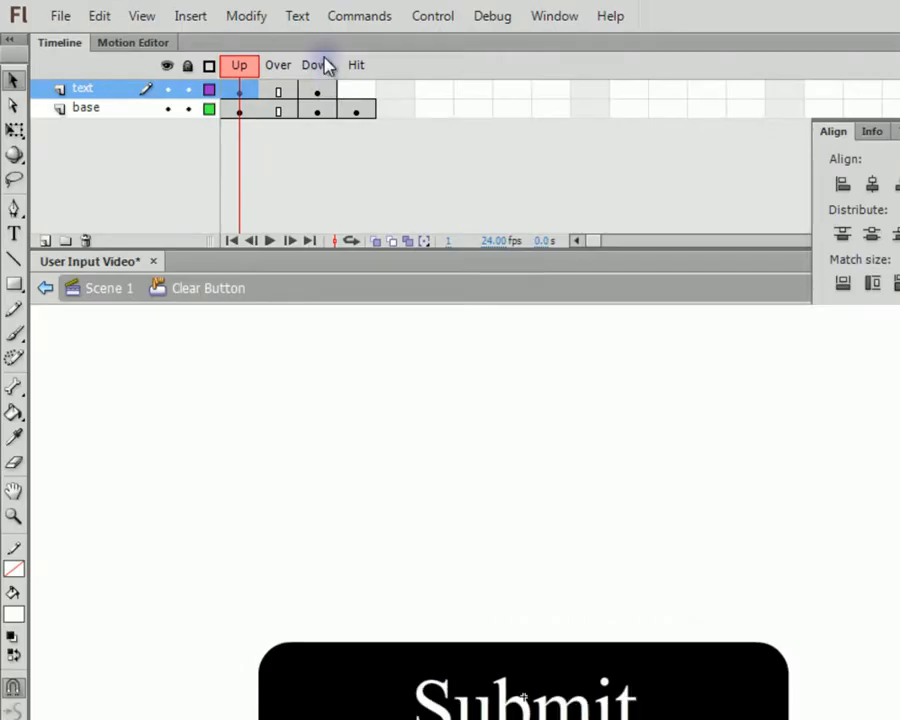
# Go to the Down state and replace its "Submit" text with "Clear"
pyautogui.click(322, 66)
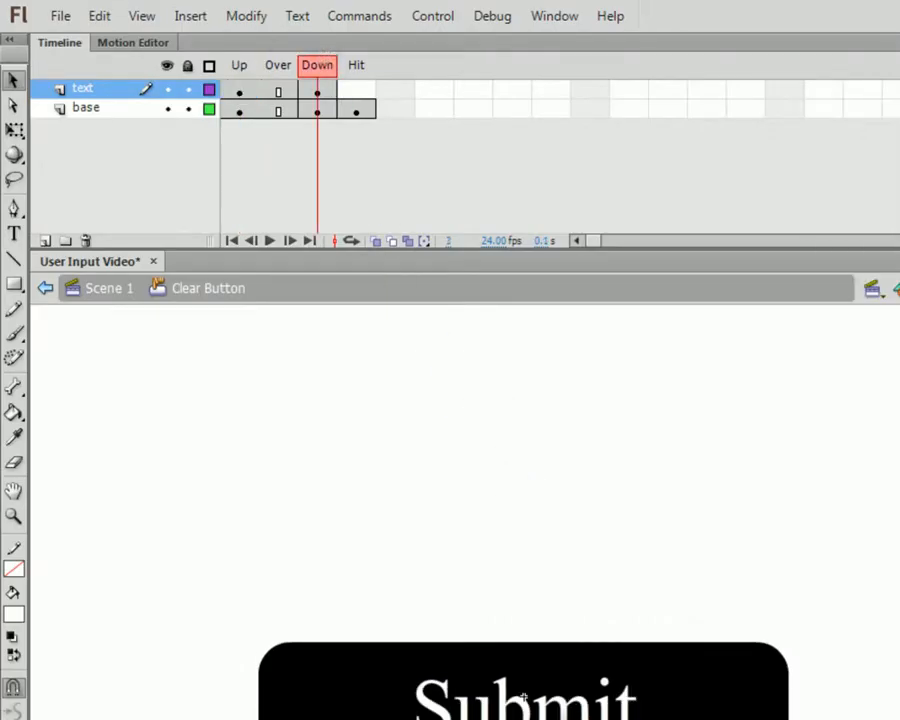
pyautogui.click(541, 713)
pyautogui.click(15, 234)
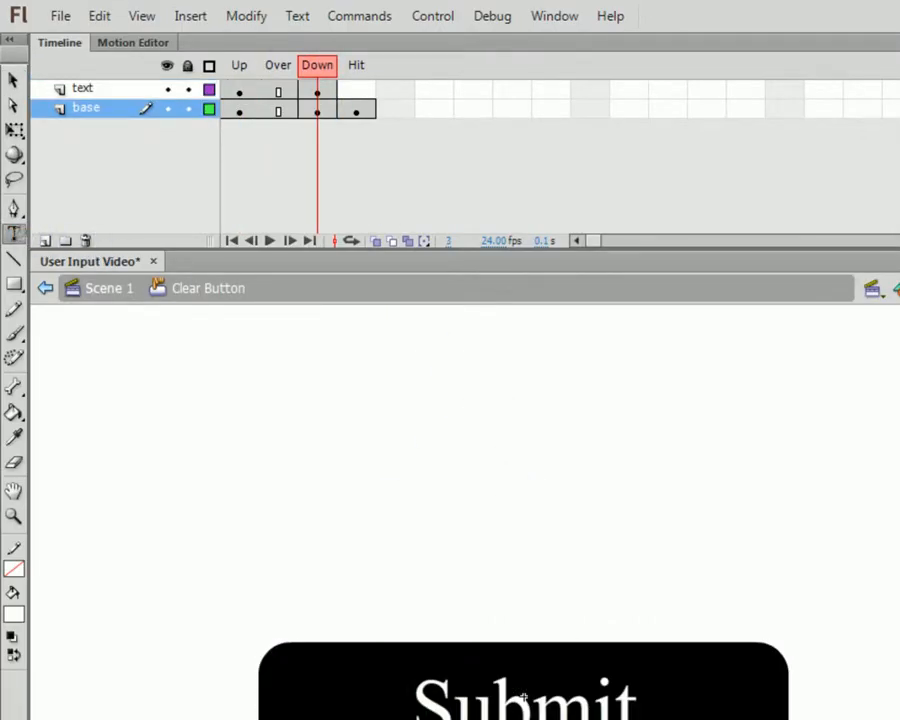
pyautogui.click(522, 697)
pyautogui.doubleClick(516, 696)
pyautogui.write('Cl')
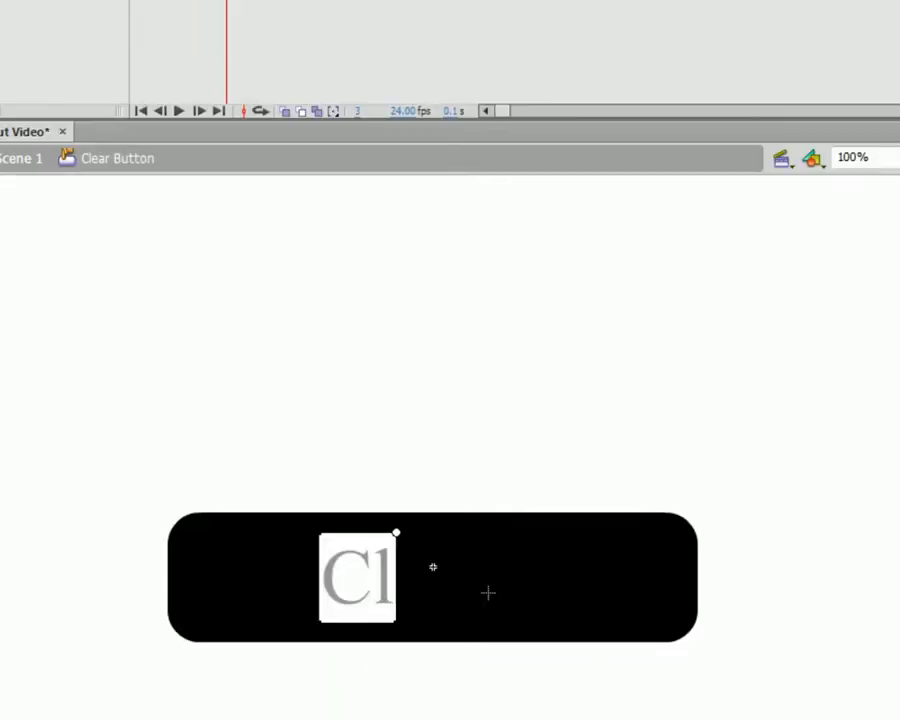
pyautogui.write('ear')
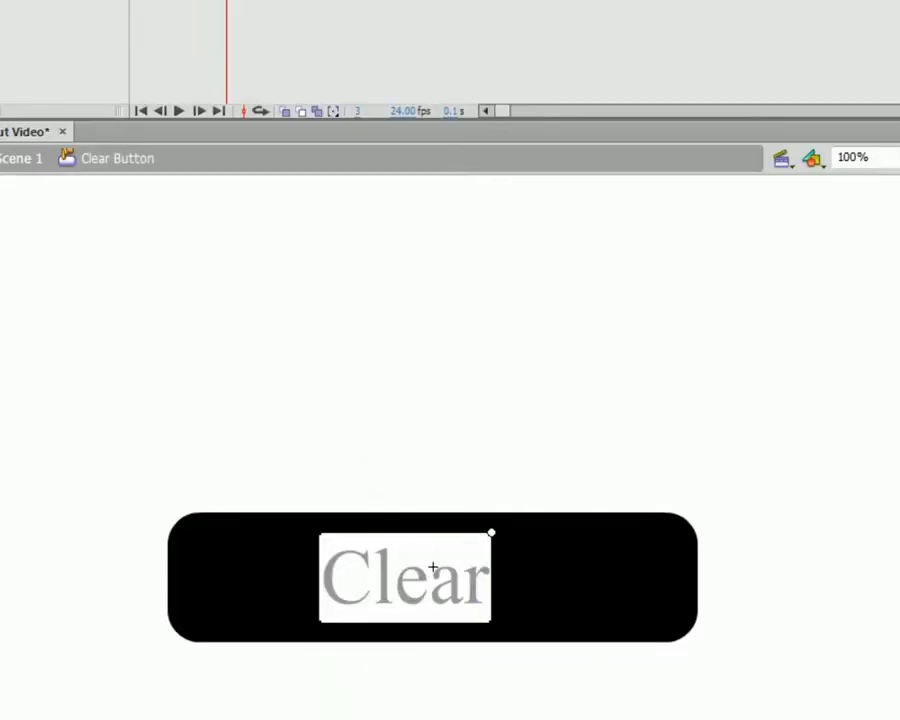
pyautogui.press('Escape')
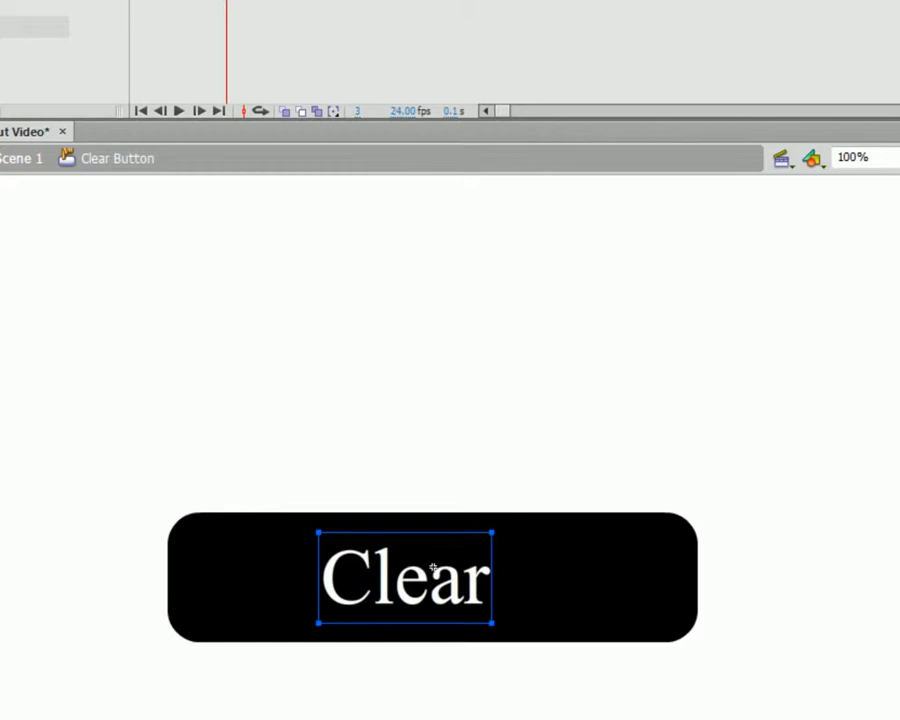
# Center the Down-state "Clear" text vertically on the stage, shift it down 10 px, and center it horizontally
pyautogui.click(794, 20)
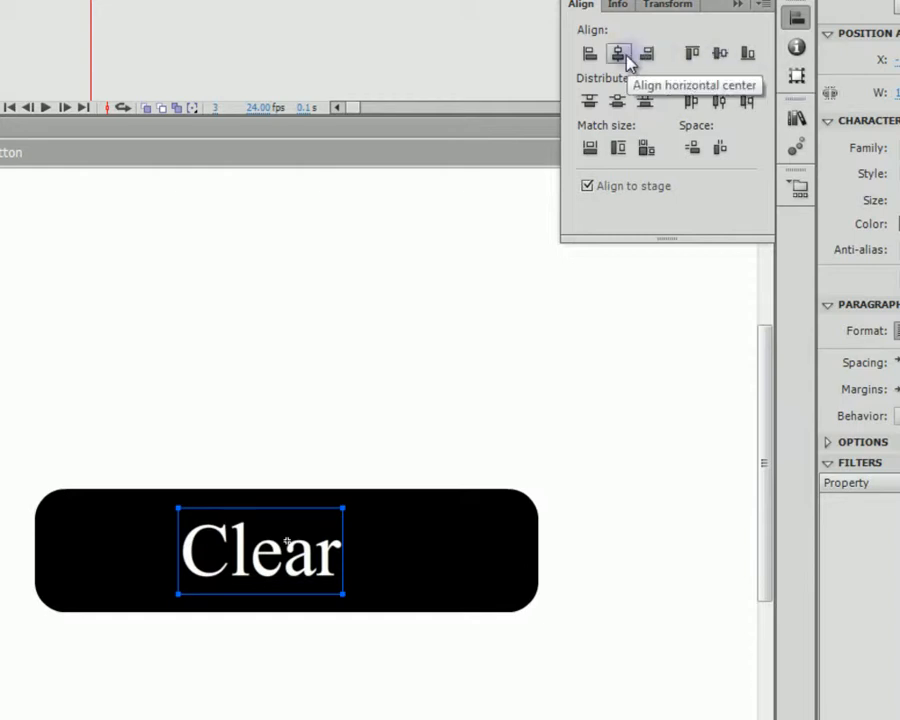
pyautogui.click(716, 60)
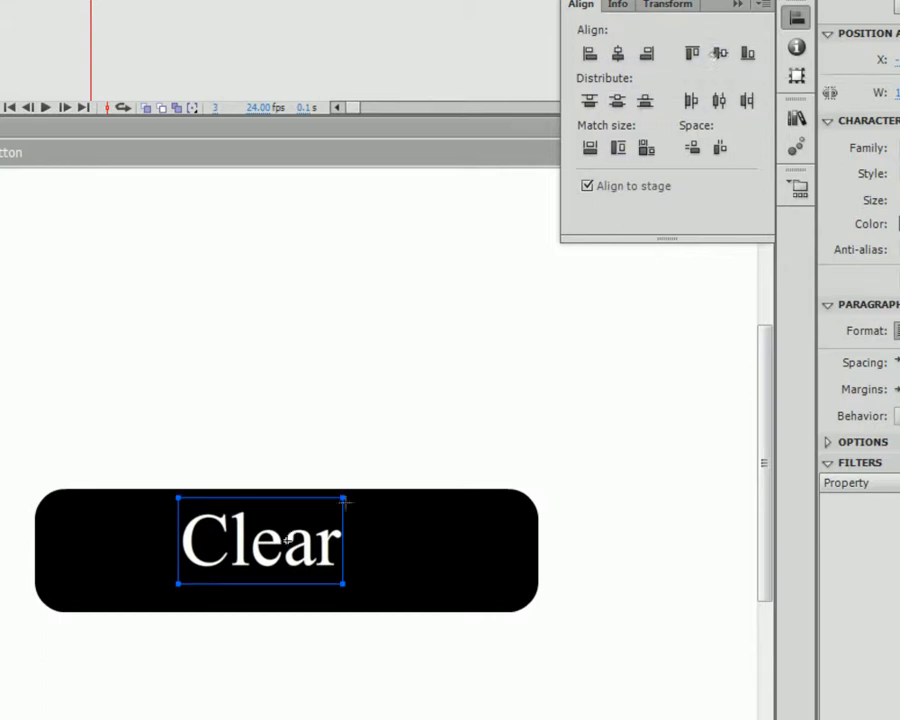
pyautogui.hotkey('shift', 'Down')
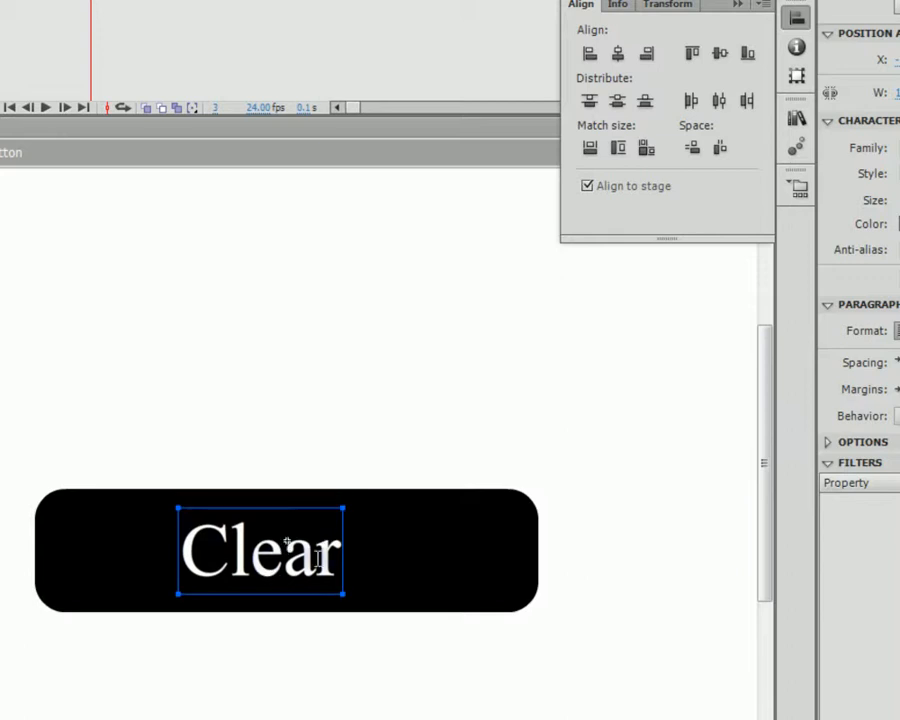
pyautogui.click(619, 57)
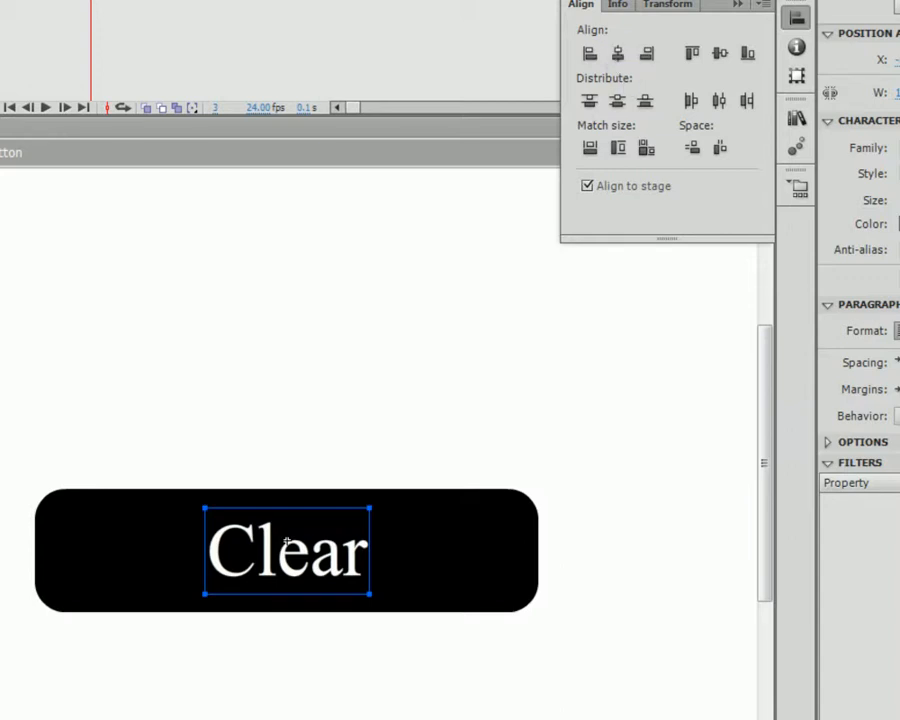
# Return to Scene 1 and place an instance of Clear Button from the library directly below the Submit button
pyautogui.click(155, 257)
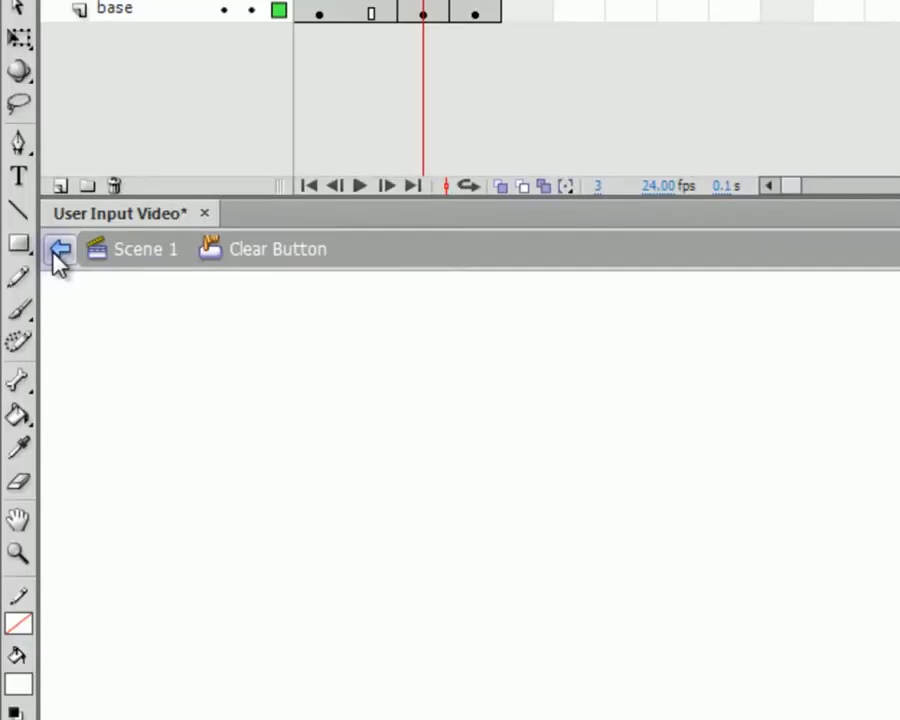
pyautogui.click(56, 252)
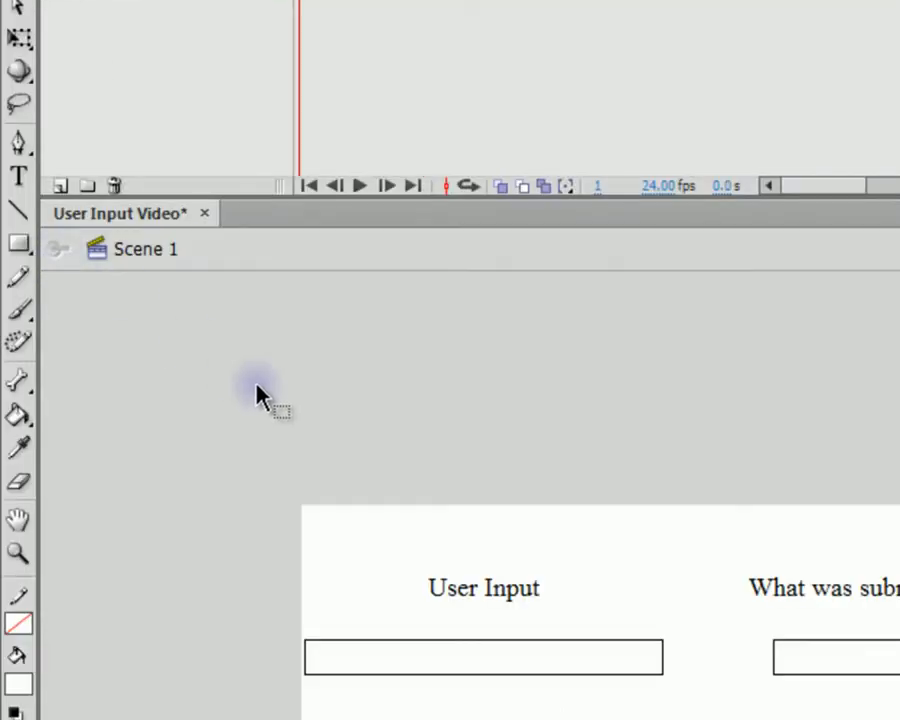
pyautogui.click(857, 94)
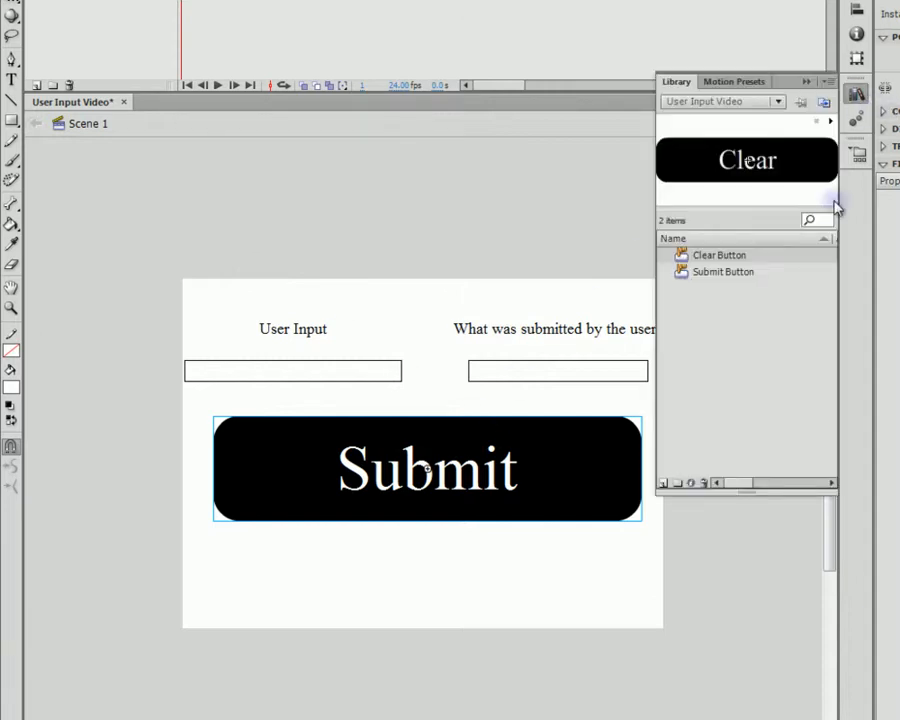
pyautogui.click(727, 273)
pyautogui.click(719, 258)
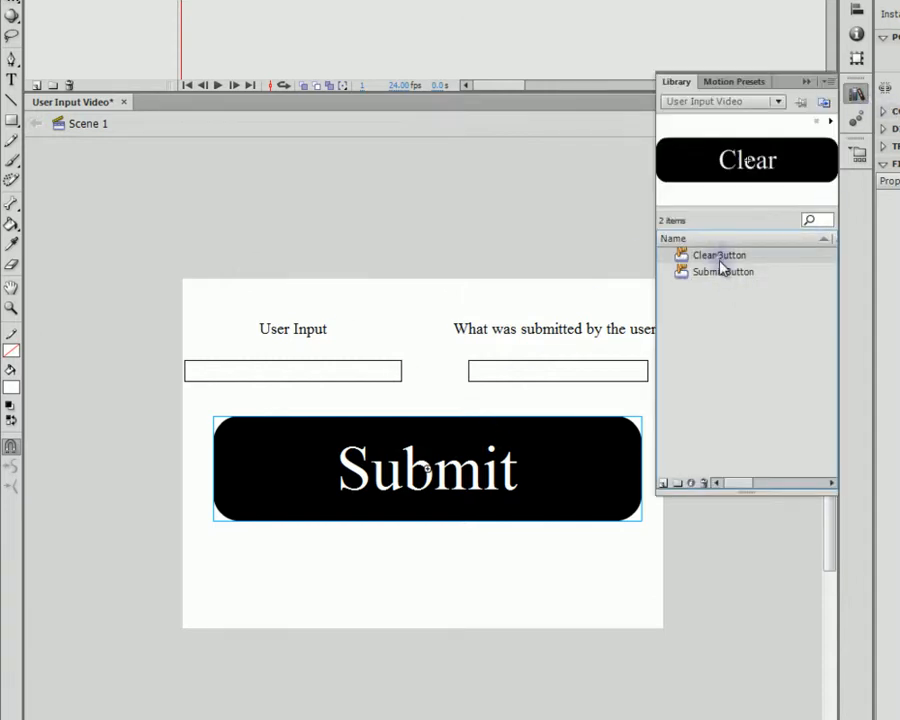
pyautogui.click(725, 273)
pyautogui.click(720, 258)
pyautogui.moveTo(720, 262); pyautogui.dragTo(422, 579)
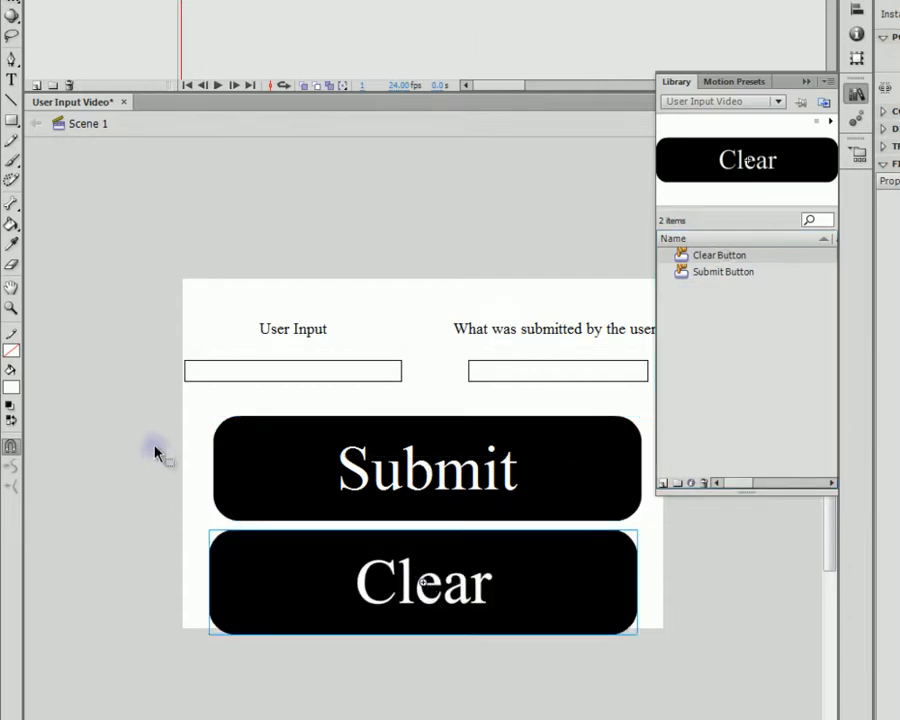
# Move the Submit and Clear buttons together up toward the text fields and center both horizontally on the stage
pyautogui.moveTo(155, 446); pyautogui.dragTo(575, 650)
pyautogui.moveTo(491, 467); pyautogui.dragTo(496, 454)
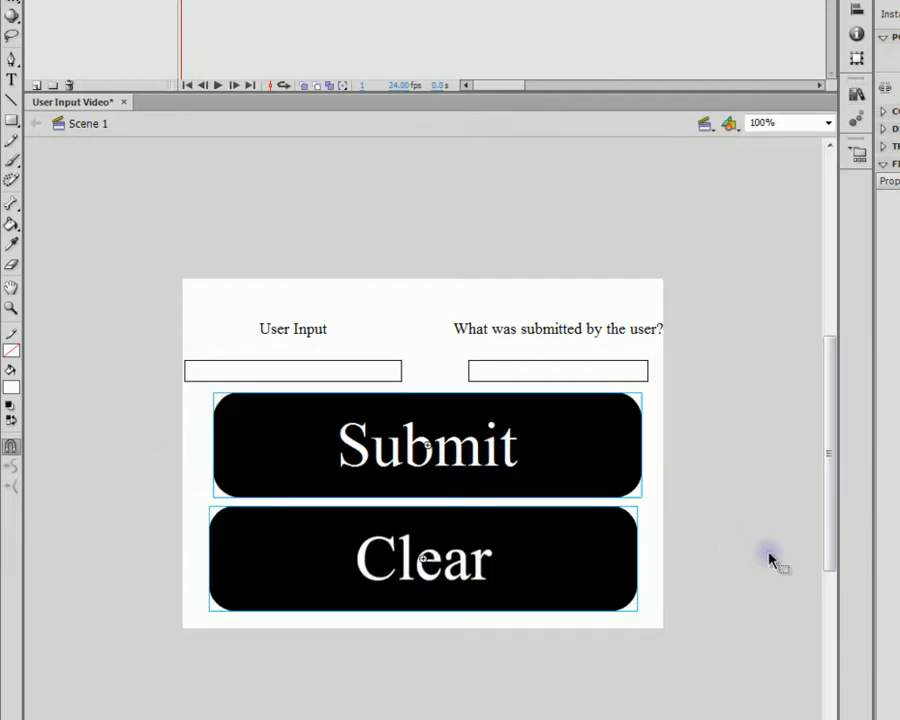
pyautogui.click(676, 554)
pyautogui.moveTo(697, 454); pyautogui.dragTo(162, 708)
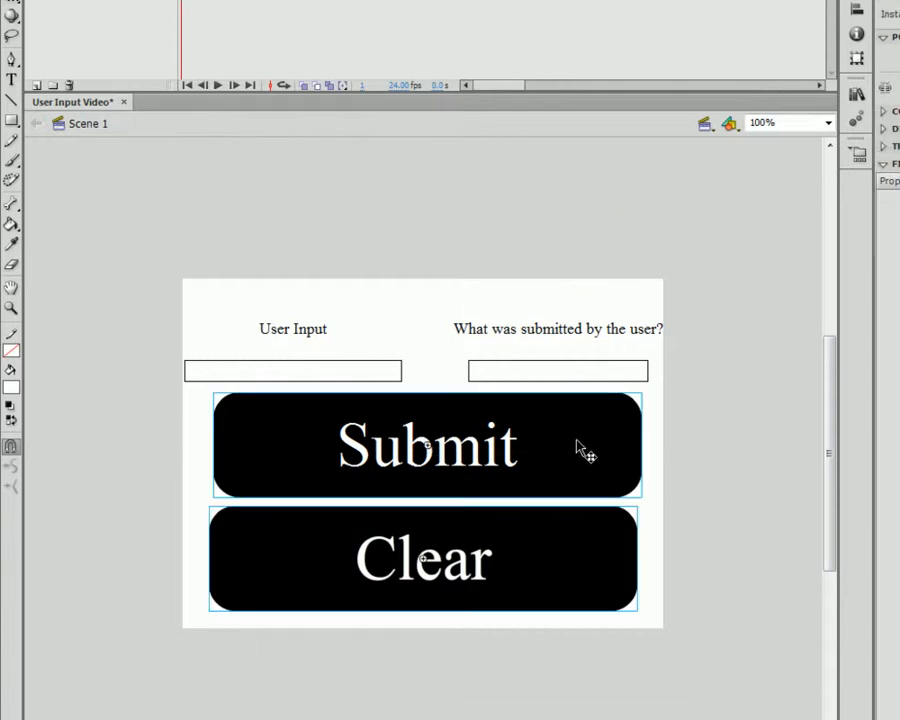
pyautogui.click(856, 10)
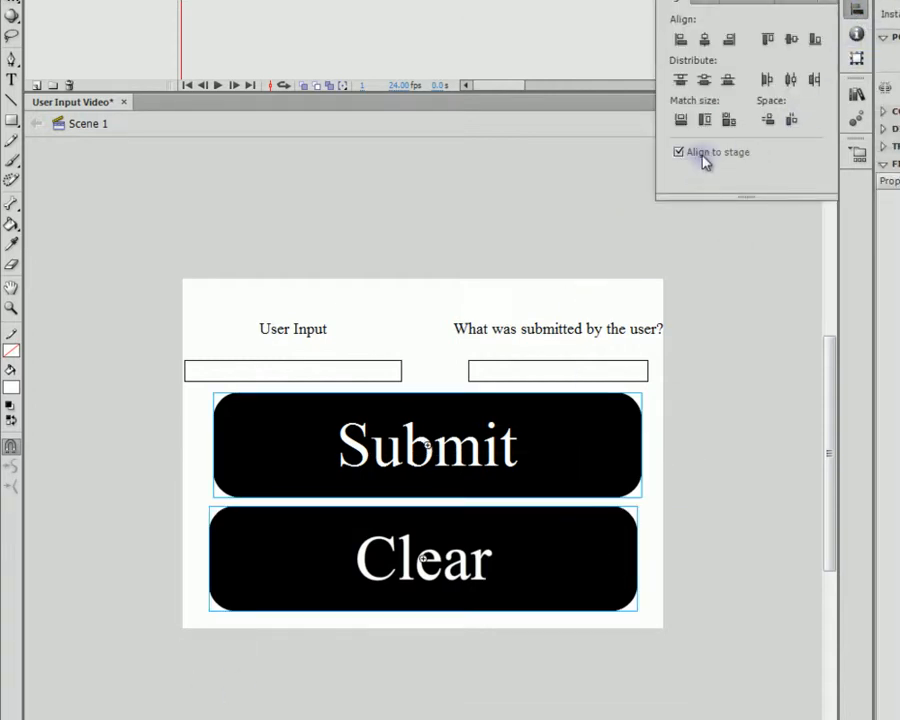
pyautogui.click(704, 39)
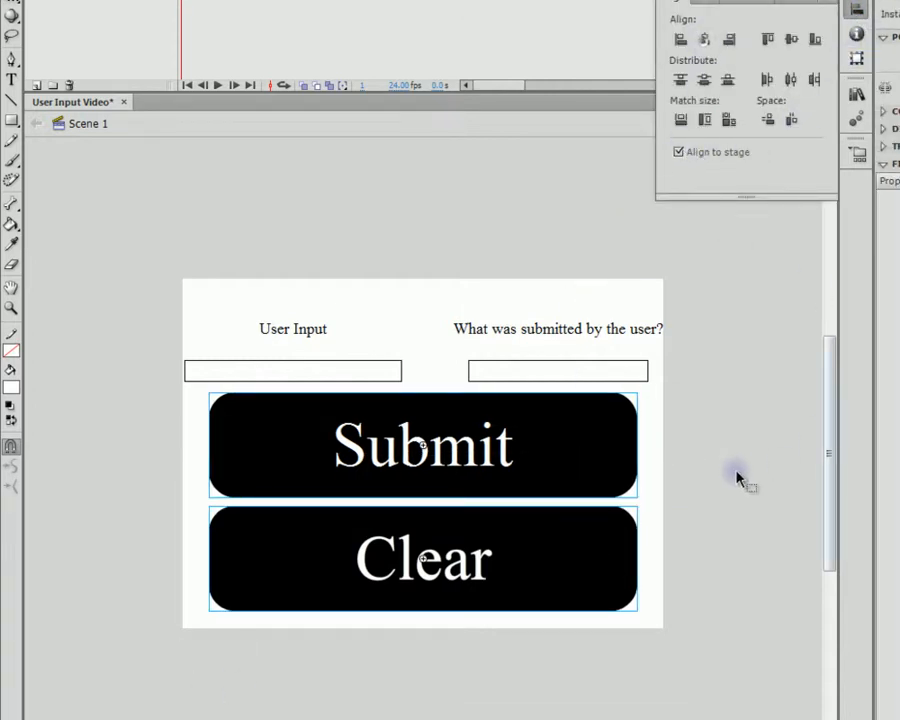
# Test the movie and try the Submit and Clear buttons in the preview
pyautogui.hotkey('ctrl', 'Return')
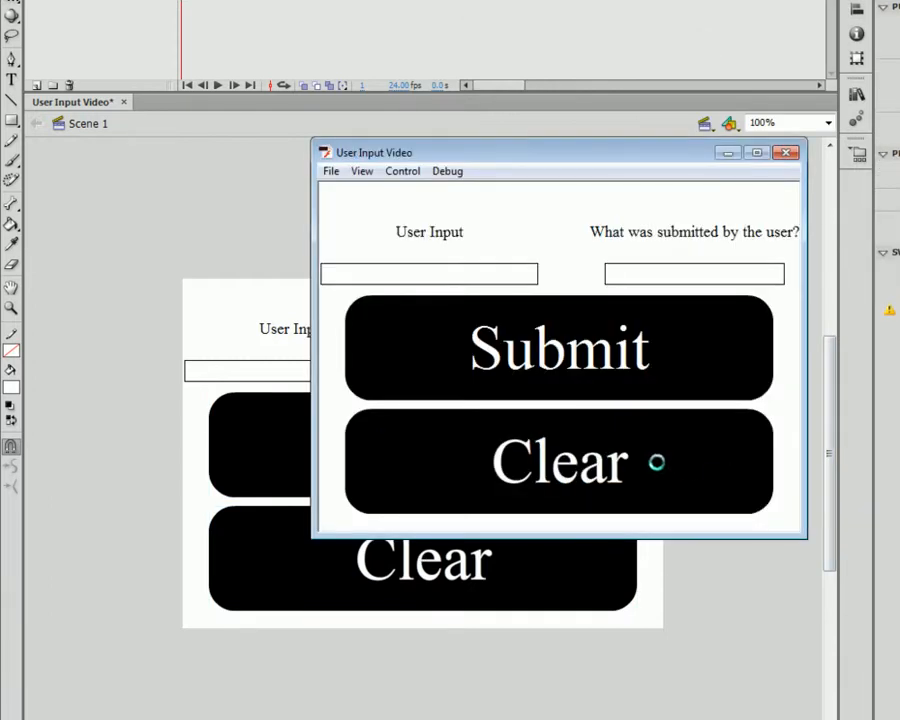
pyautogui.click(549, 377)
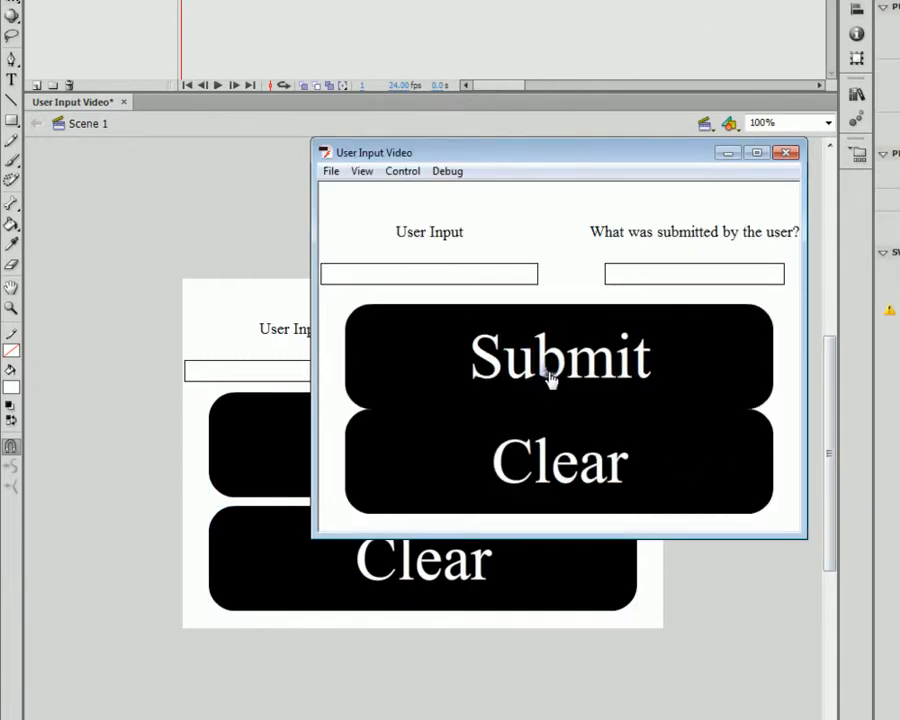
pyautogui.click(536, 475)
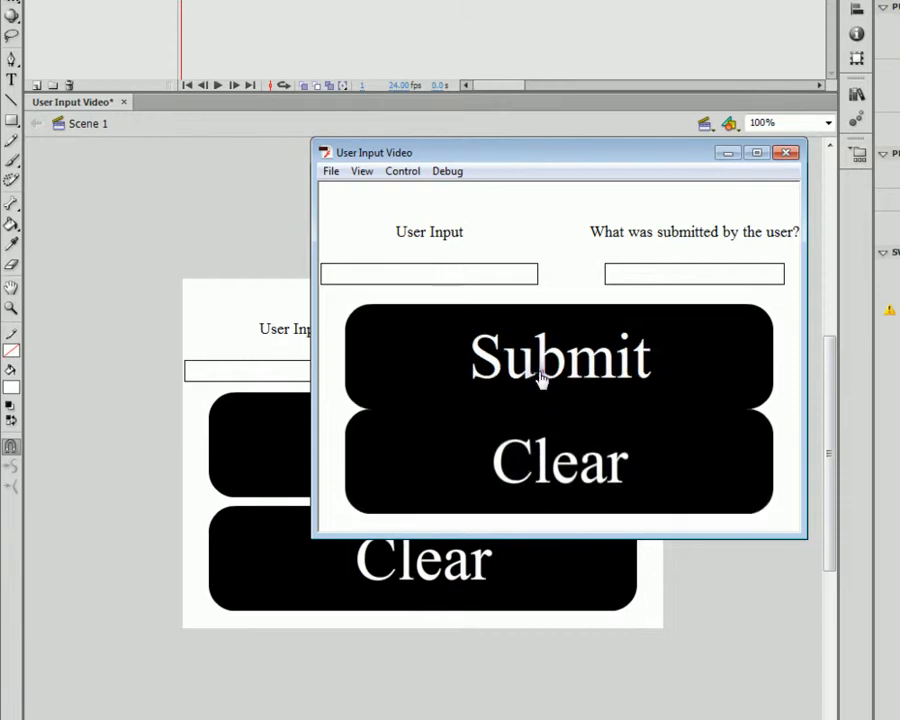